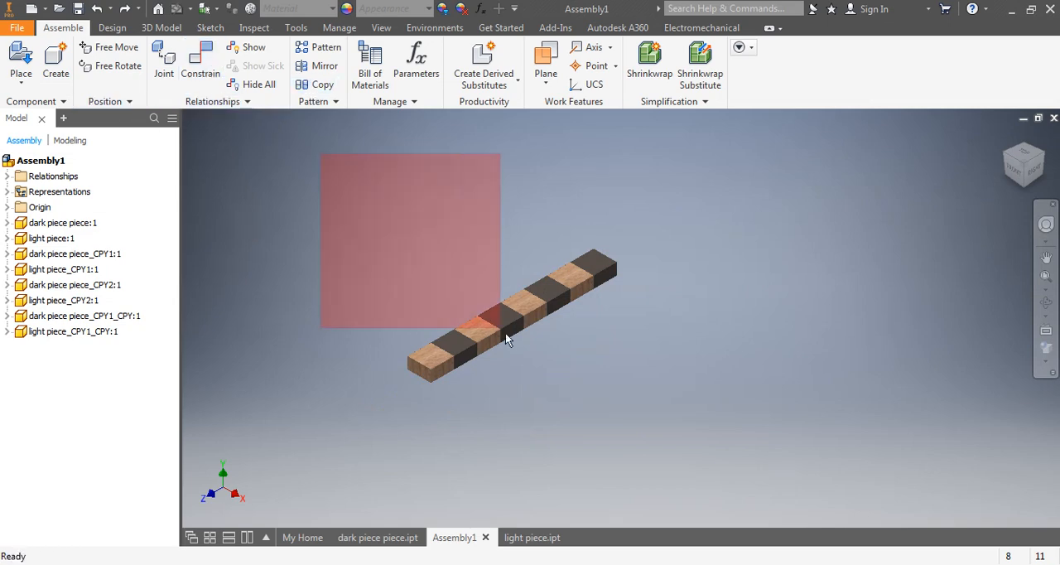
Copy all eight pieces of the checkered row as new files with suffix _CPY, inserting them in the assembly as a second row.
{"action": "key", "text": "ctrl+a"}
{"action": "left_click", "coordinate": [319, 84]}
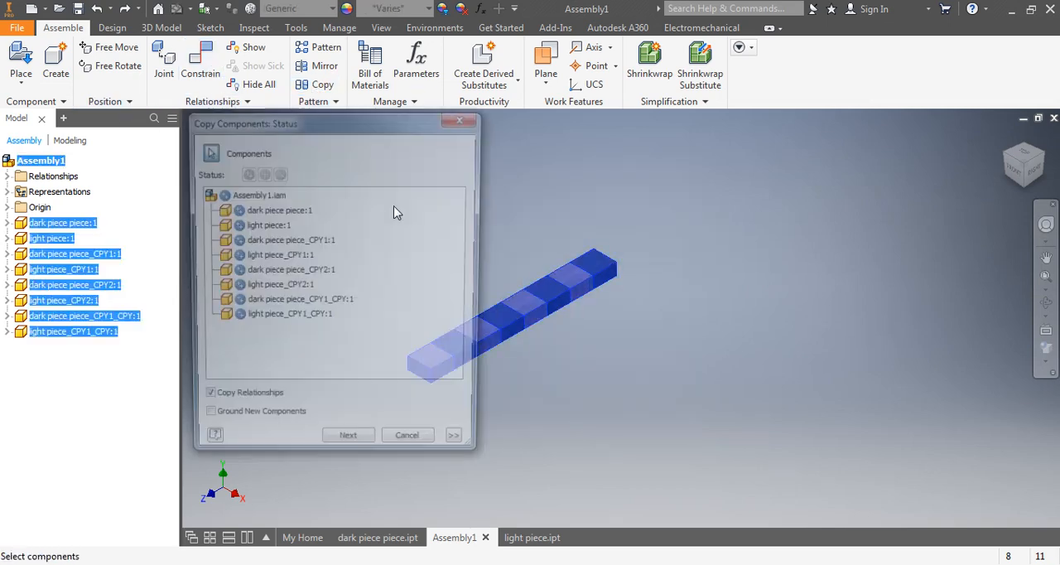
{"action": "left_click", "coordinate": [348, 450]}
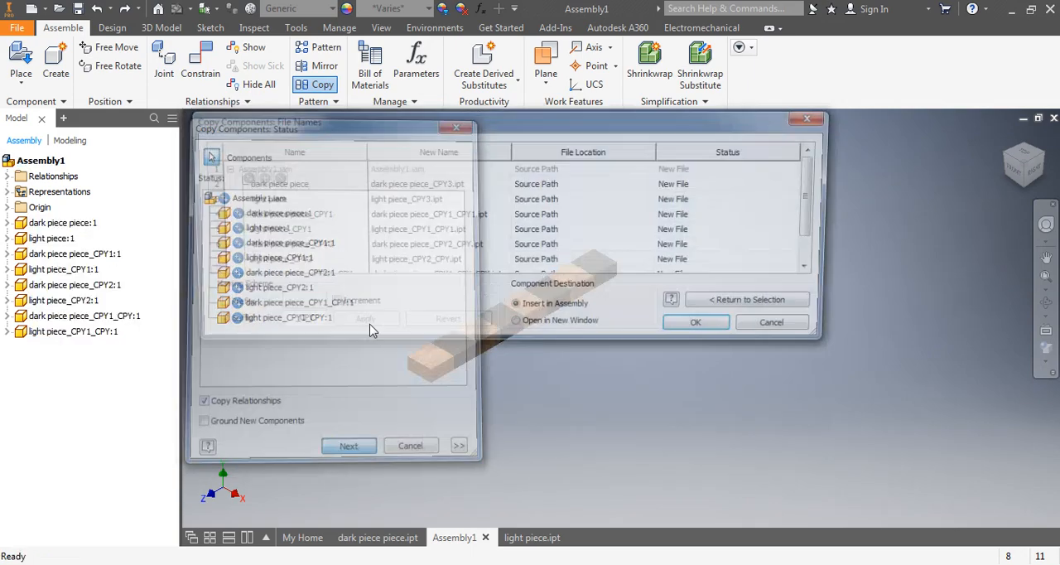
{"action": "left_click", "coordinate": [699, 332]}
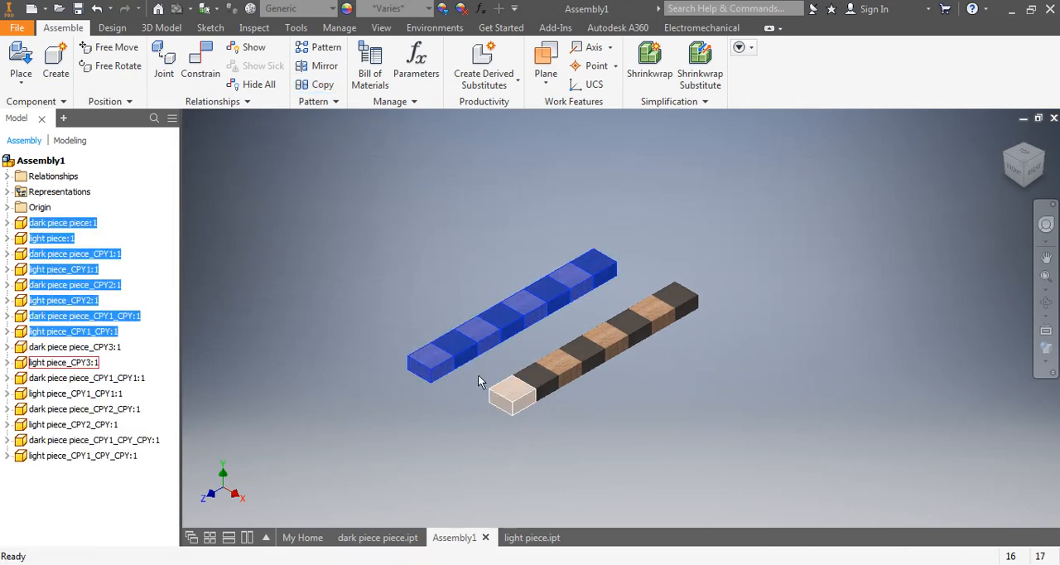
{"action": "scroll", "coordinate": [474, 375], "scroll_direction": "up", "scroll_amount": 3}
{"action": "left_click", "coordinate": [348, 271]}
{"action": "scroll", "coordinate": [352, 268], "scroll_direction": "down", "scroll_amount": 3}
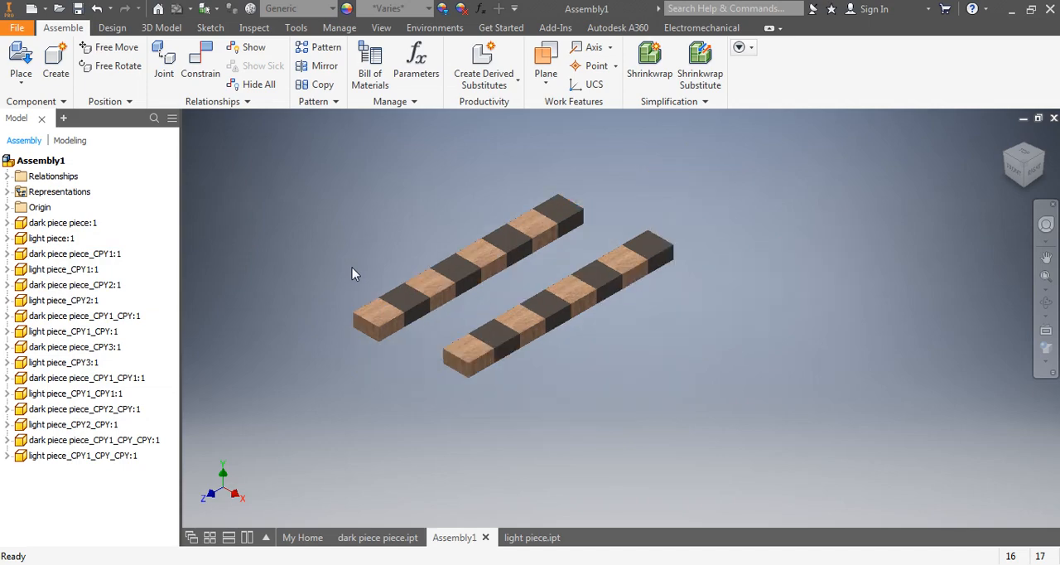
Apply a flush constraint with 0.000 in offset between the top faces of a light square in each row.
{"action": "left_click", "coordinate": [201, 62]}
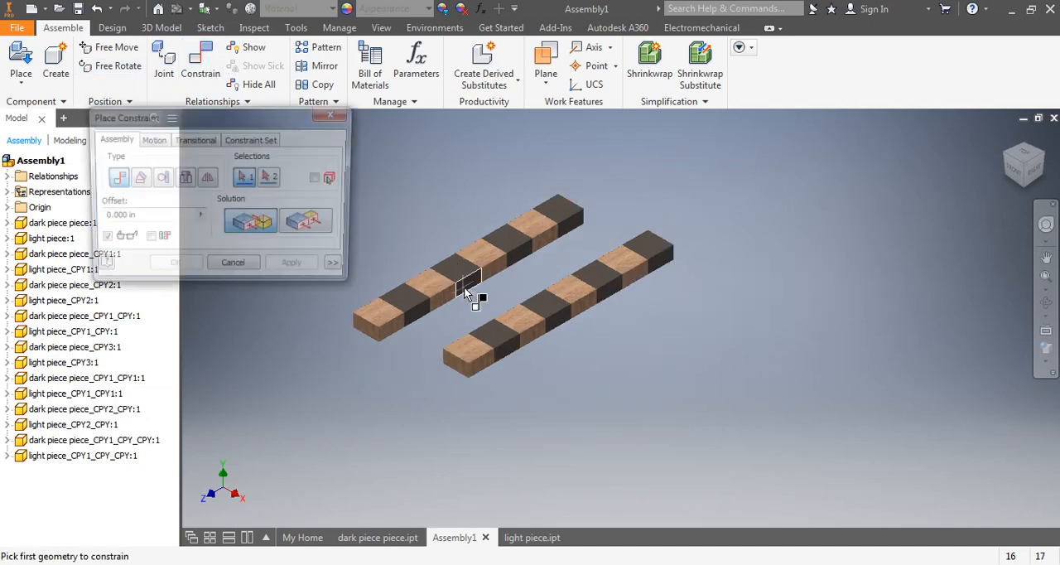
{"action": "left_click", "coordinate": [536, 229]}
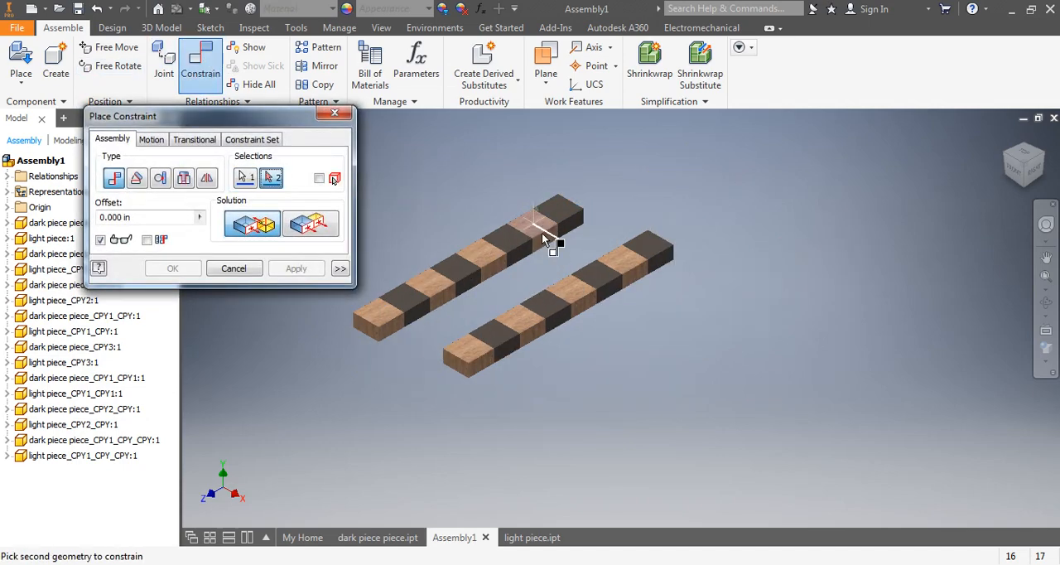
{"action": "left_click", "coordinate": [619, 259]}
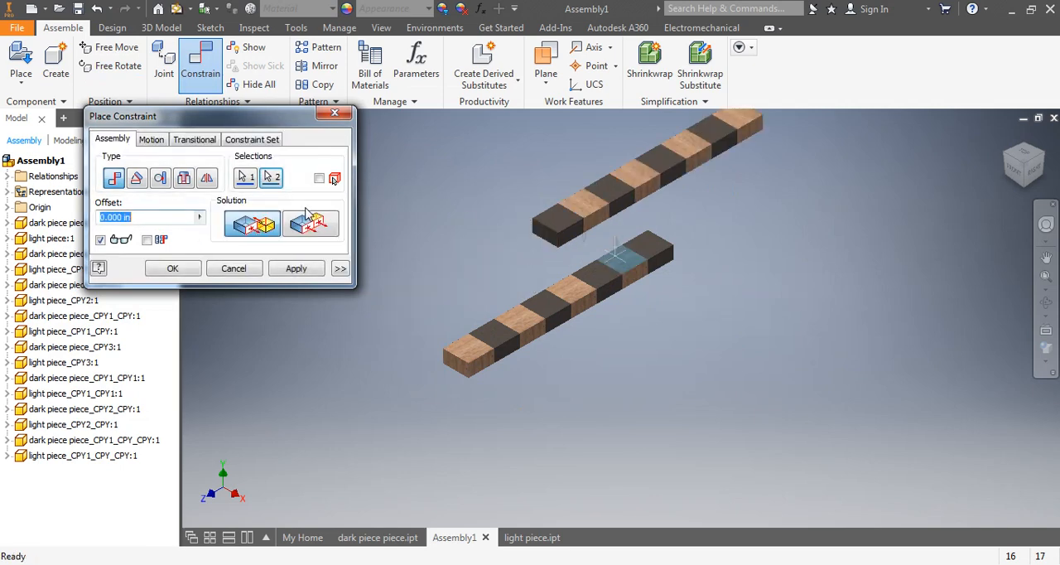
{"action": "left_click", "coordinate": [312, 228]}
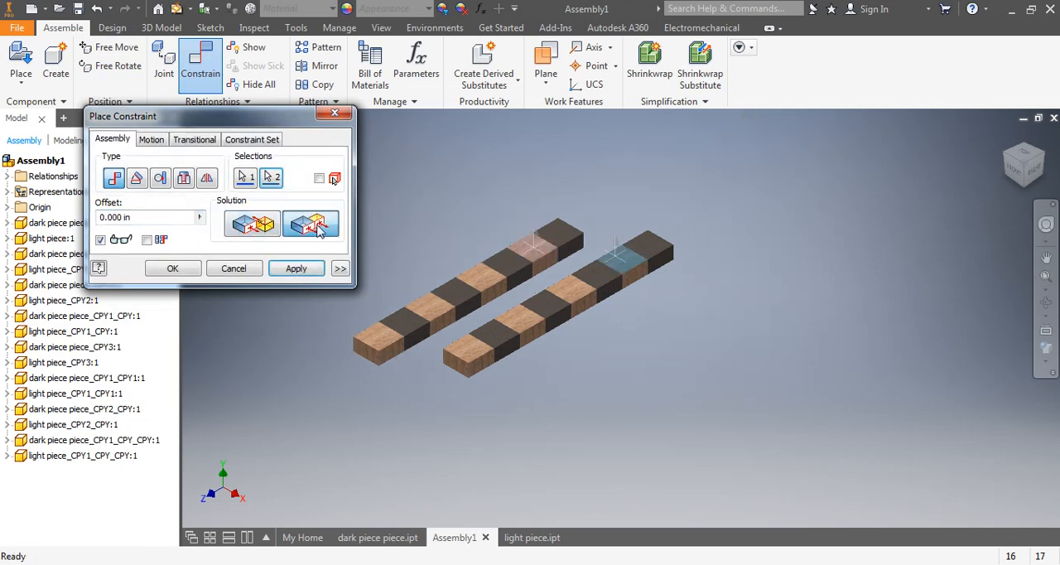
{"action": "left_click", "coordinate": [297, 269]}
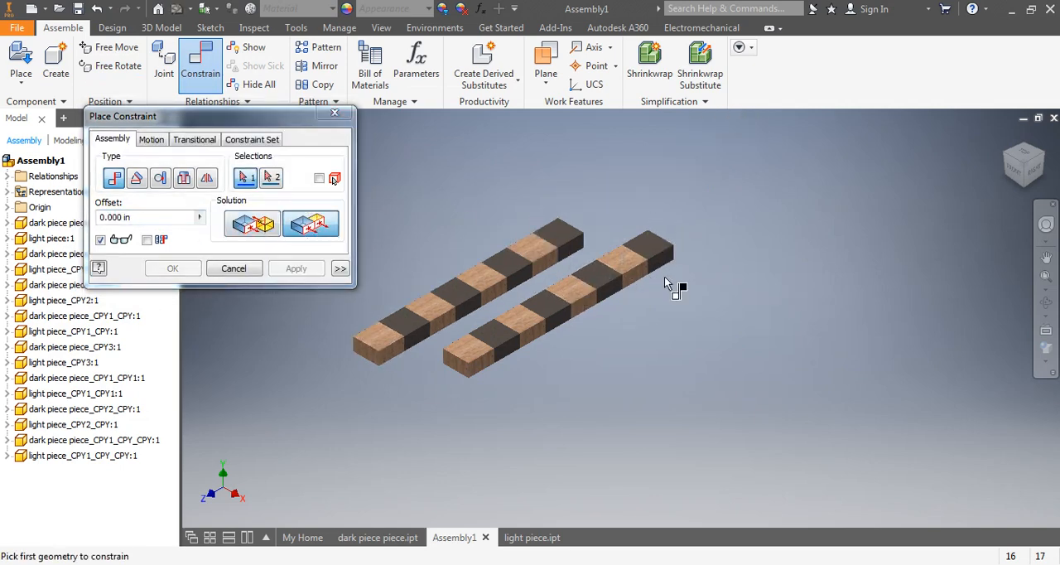
Constrain one row's dark end face flush with the other row's light end face so the colours alternate.
{"action": "middle_click_drag", "start_coordinate": [688, 293], "coordinate": [437, 355], "text": "shift"}
{"action": "left_click", "coordinate": [552, 320]}
{"action": "scroll", "coordinate": [376, 381], "scroll_direction": "up", "scroll_amount": 2}
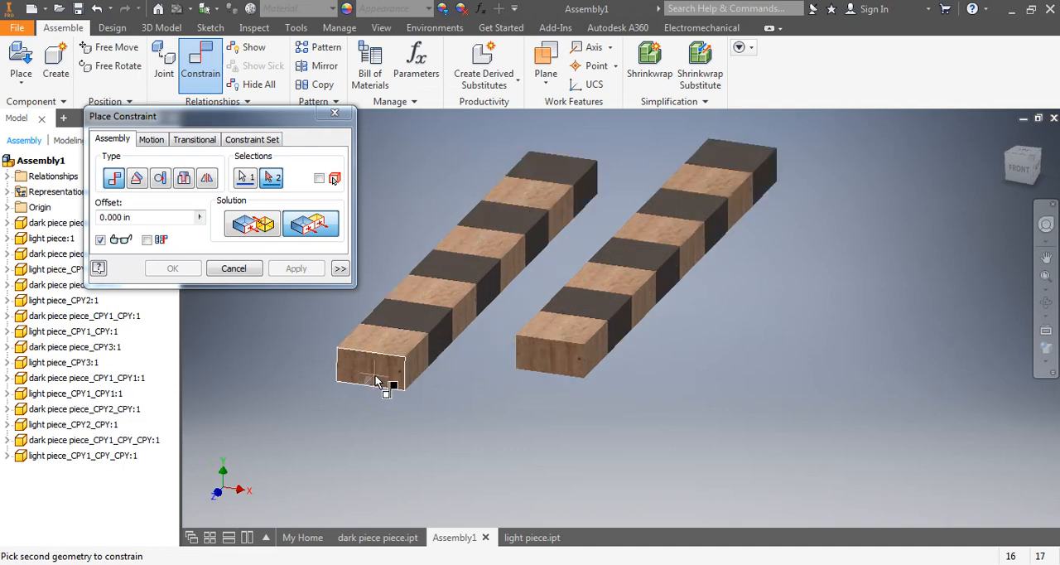
{"action": "left_click", "coordinate": [374, 379]}
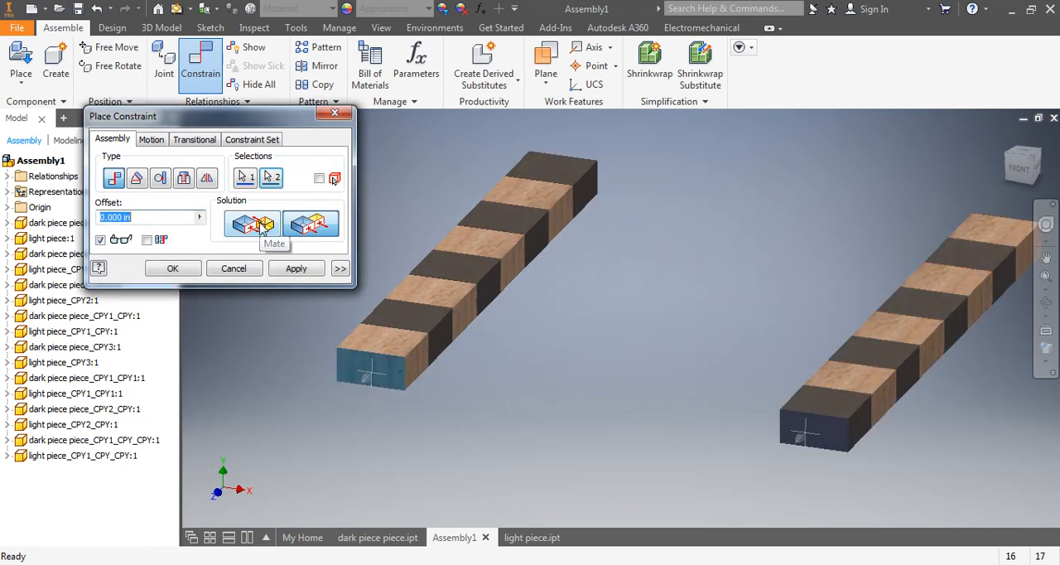
{"action": "left_click", "coordinate": [300, 273]}
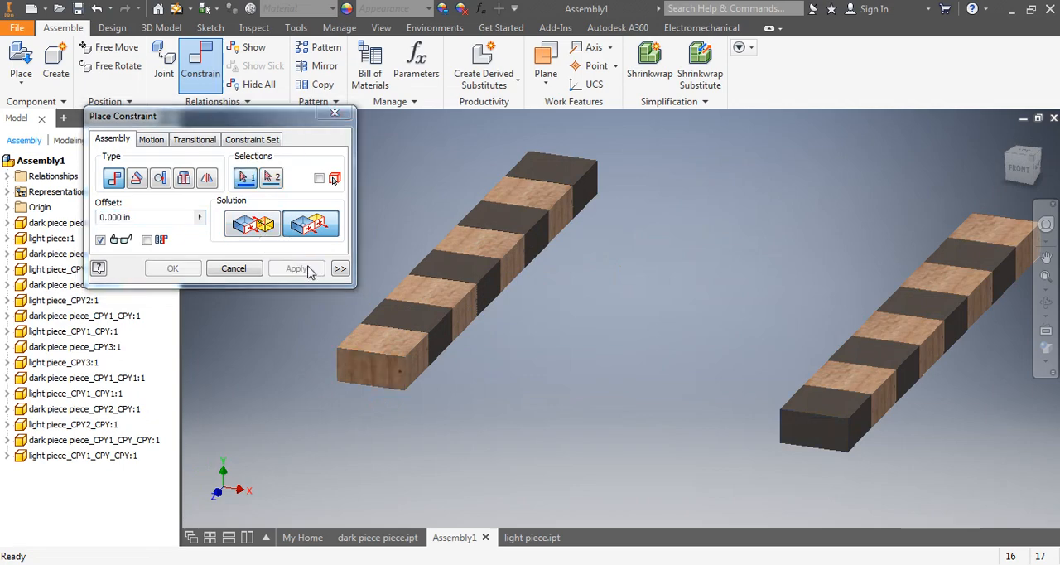
Mate the facing long sides of the two rows with 0.000 in offset and finish constraining.
{"action": "left_click", "coordinate": [428, 361]}
{"action": "middle_click_drag", "start_coordinate": [487, 352], "coordinate": [579, 352], "text": "shift"}
{"action": "left_click", "coordinate": [880, 401]}
{"action": "middle_click_drag", "start_coordinate": [881, 401], "coordinate": [580, 352], "text": "shift"}
{"action": "left_click", "coordinate": [249, 227]}
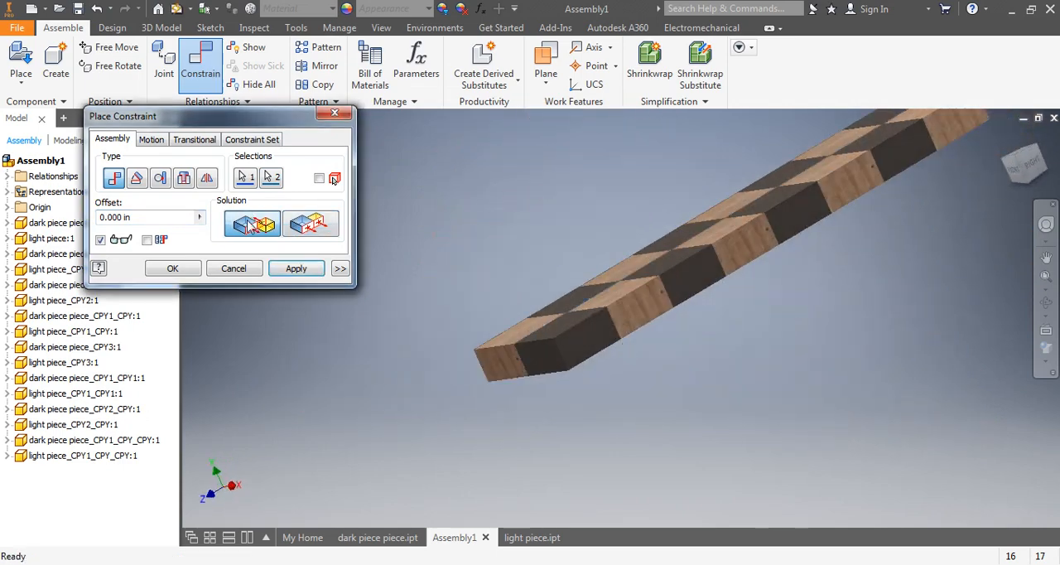
{"action": "left_click", "coordinate": [281, 272]}
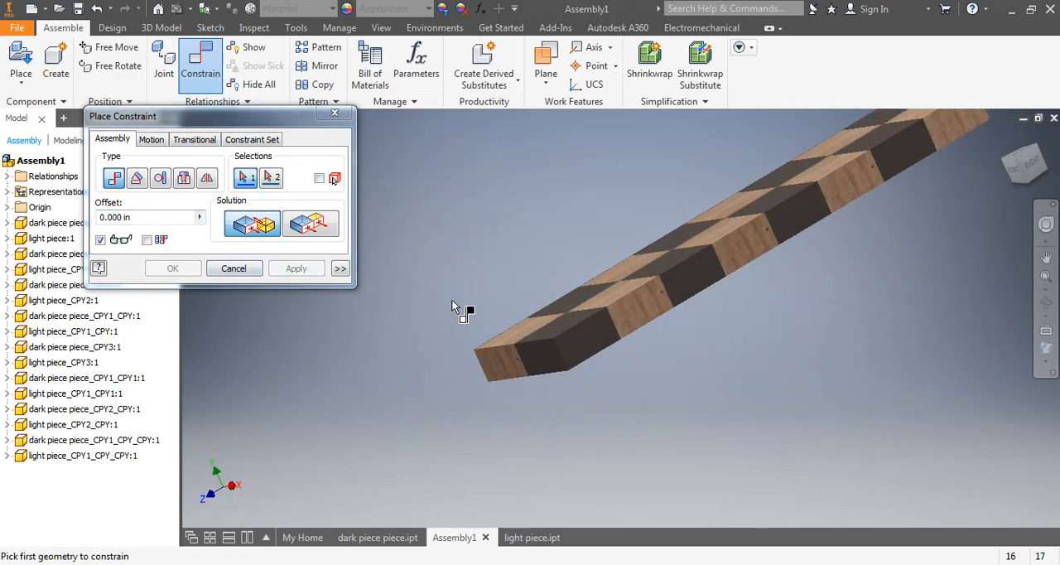
{"action": "left_click", "coordinate": [1006, 137]}
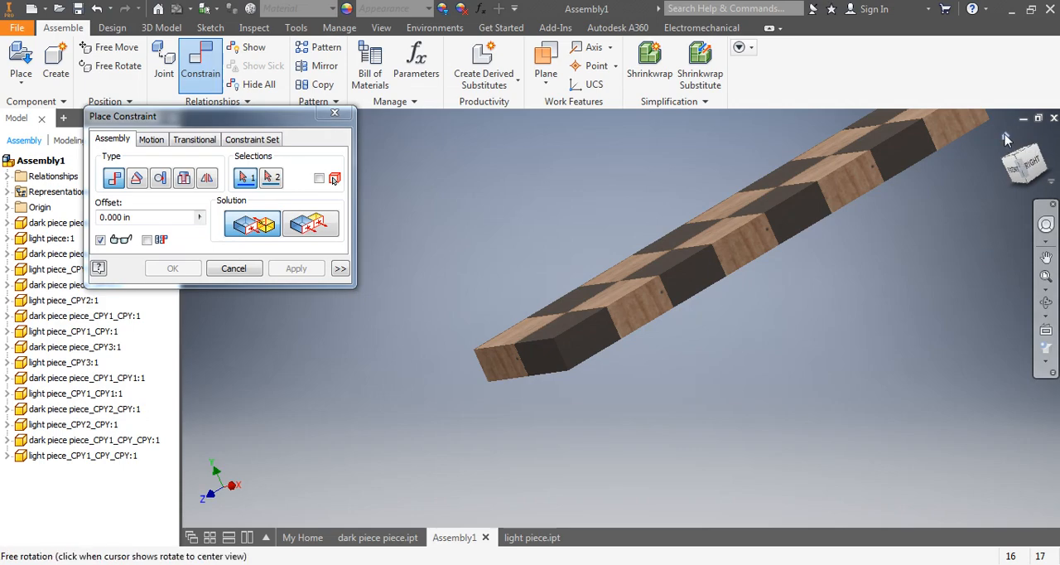
{"action": "scroll", "coordinate": [537, 378], "scroll_direction": "up", "scroll_amount": 2}
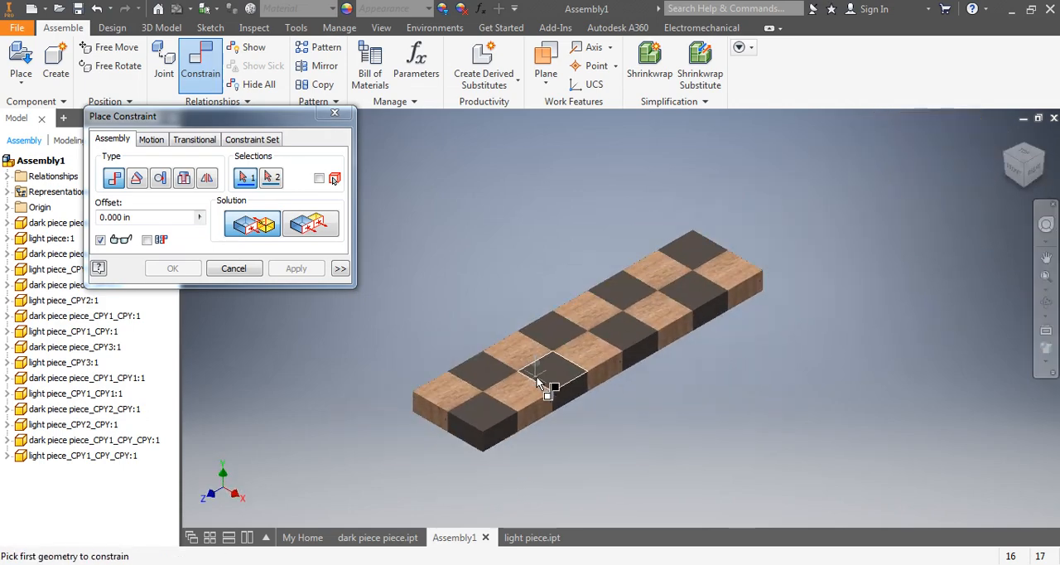
{"action": "left_click", "coordinate": [234, 269]}
{"action": "left_click_drag", "start_coordinate": [323, 159], "coordinate": [829, 462]}
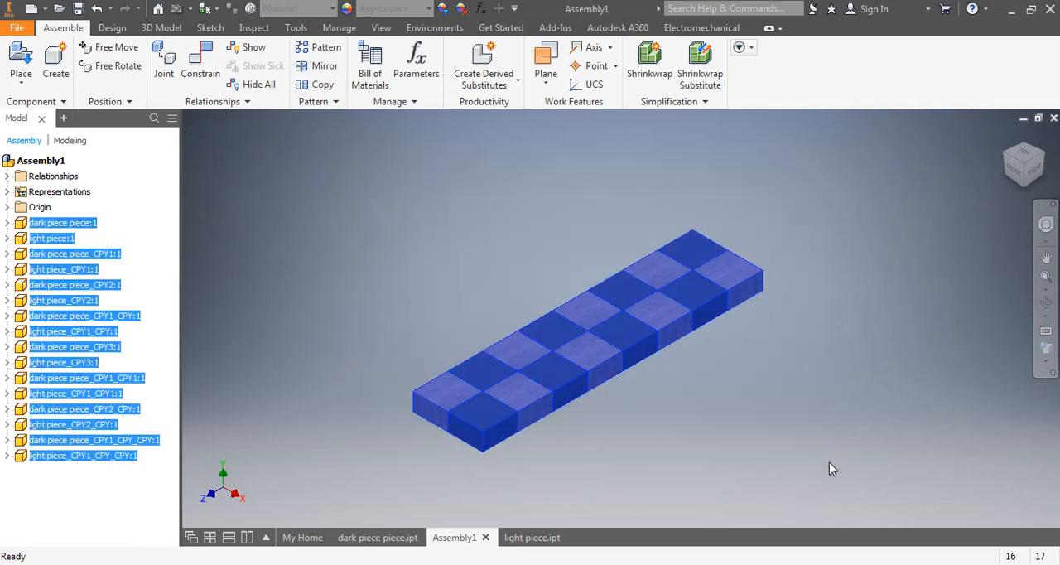
{"action": "left_click", "coordinate": [317, 278]}
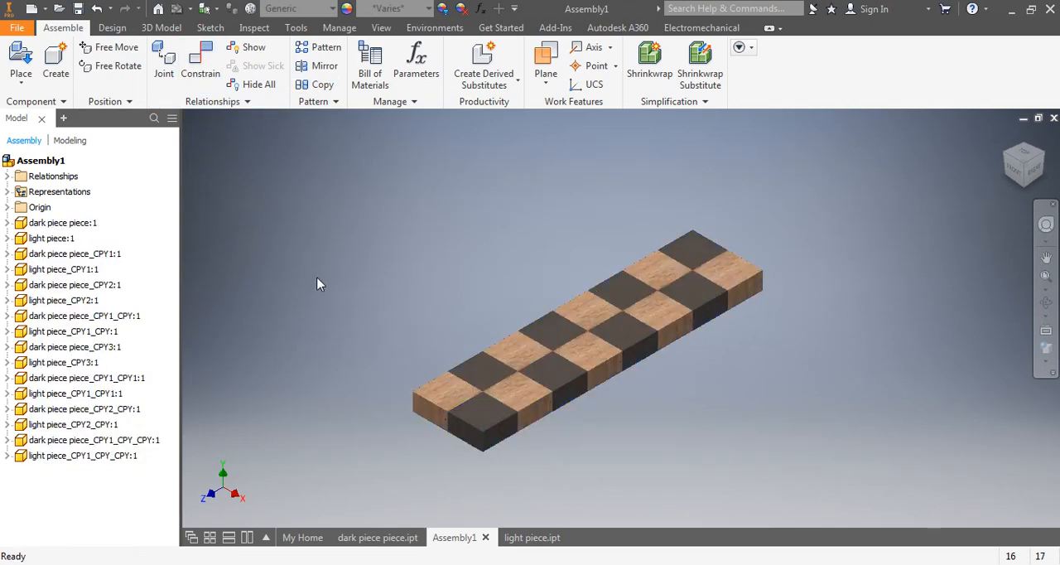
Save the two-row assembly as "1-4 assembled" in the checker folder, including its component files.
{"action": "left_click", "coordinate": [17, 27]}
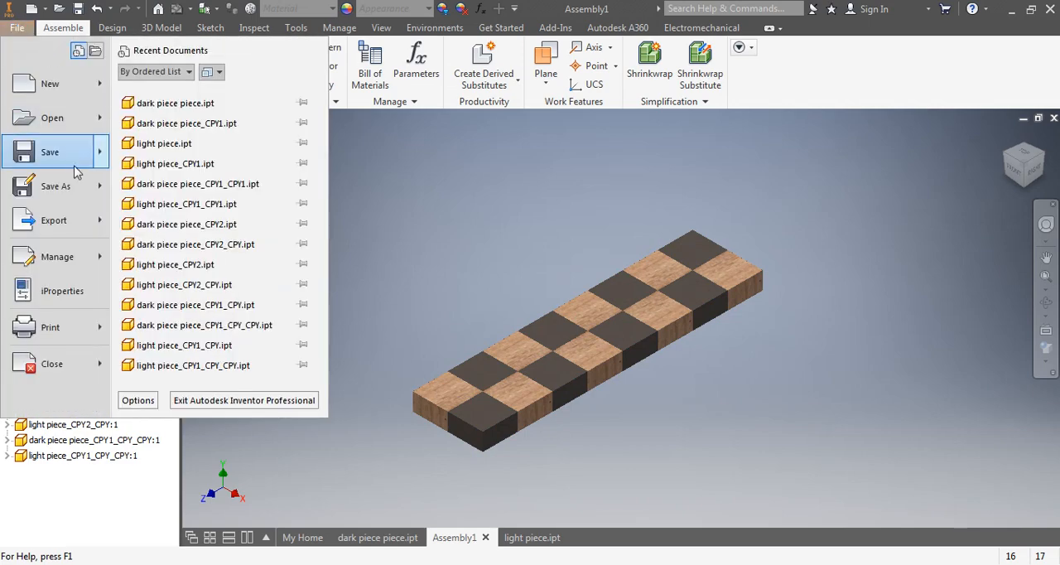
{"action": "left_click", "coordinate": [47, 185]}
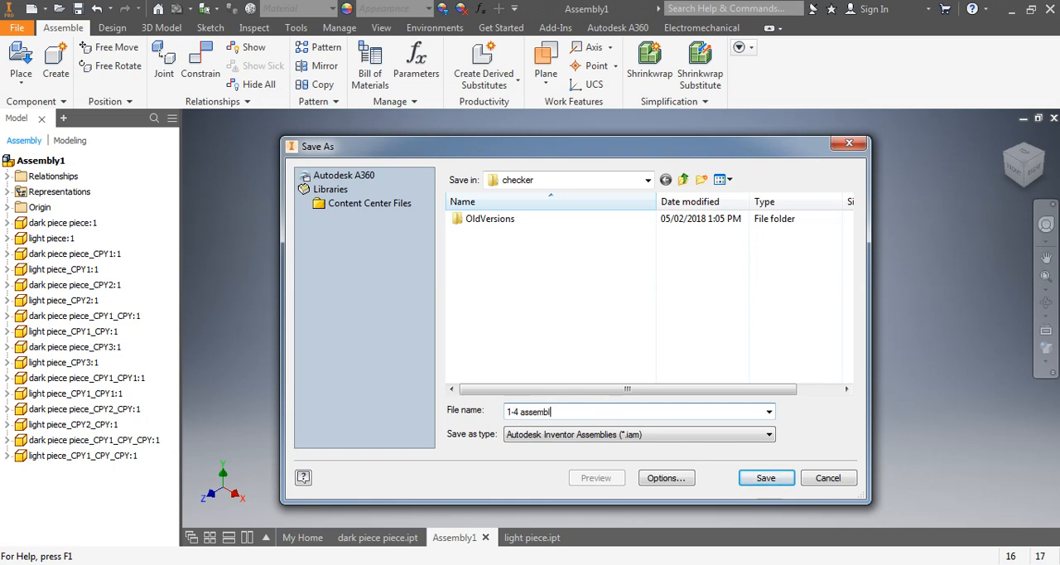
{"action": "left_click", "coordinate": [767, 479]}
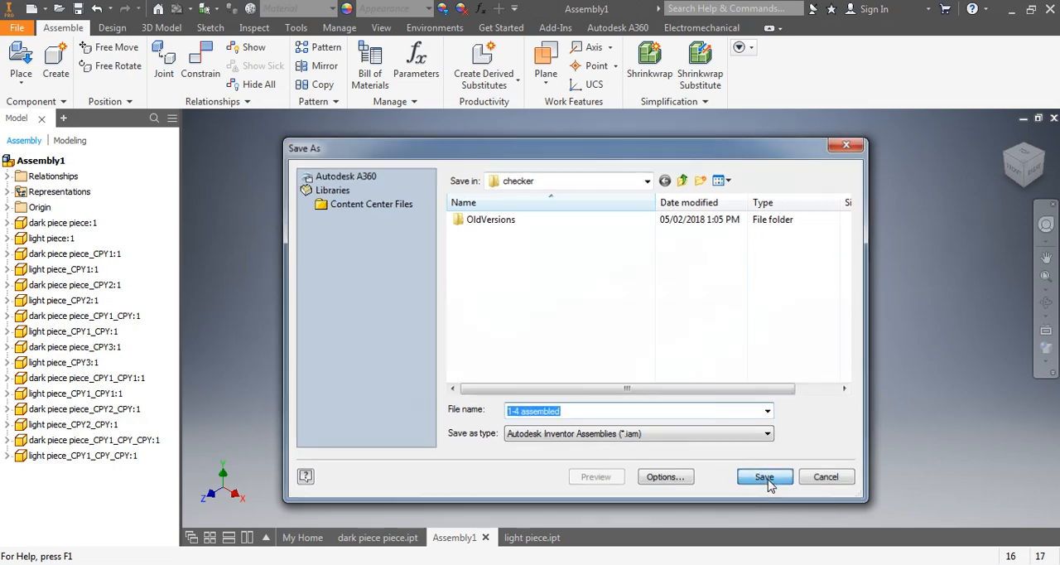
{"action": "left_click", "coordinate": [610, 221]}
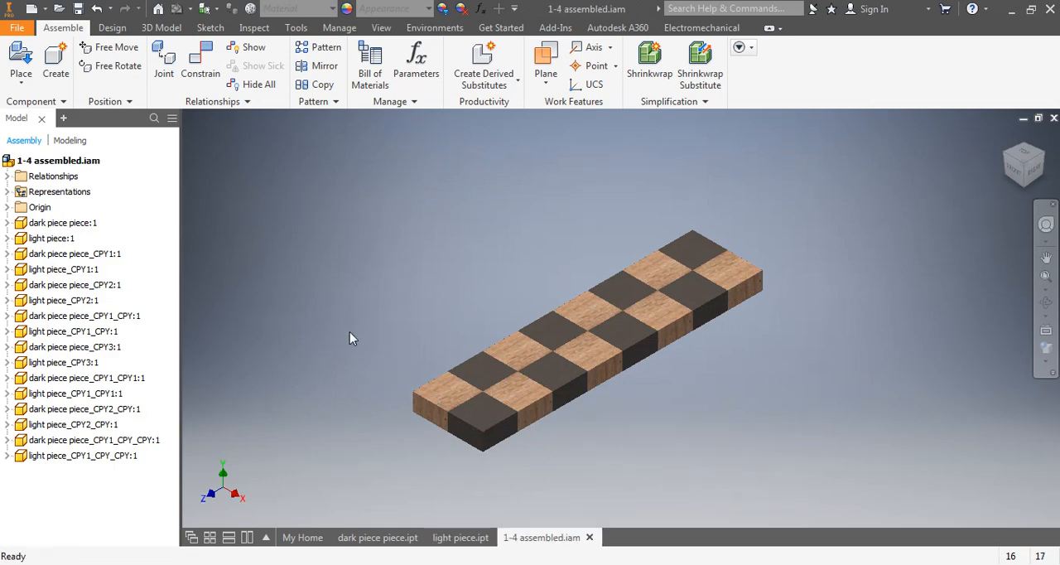
Create a new, empty assembly file.
{"action": "left_click", "coordinate": [15, 29]}
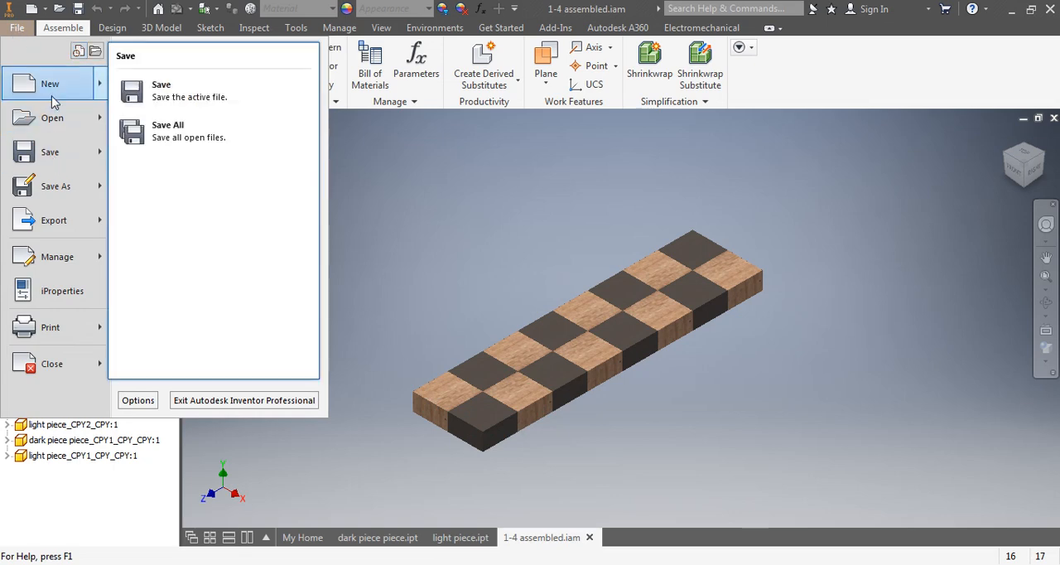
{"action": "mouse_move", "coordinate": [50, 94]}
{"action": "left_click", "coordinate": [151, 135]}
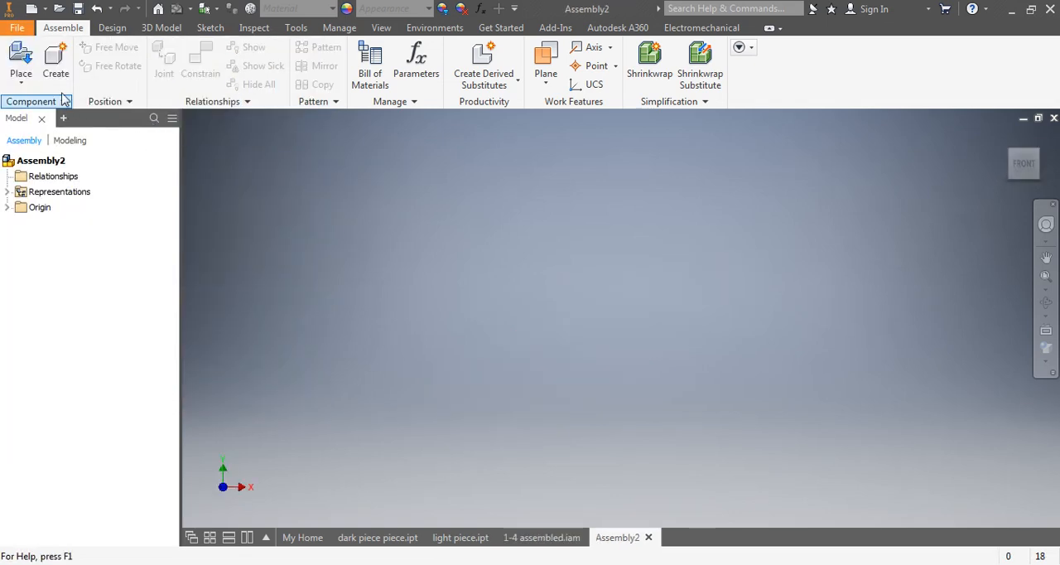
Place two instances of 1-4 assembled.iam side by side in the new assembly.
{"action": "left_click", "coordinate": [18, 64]}
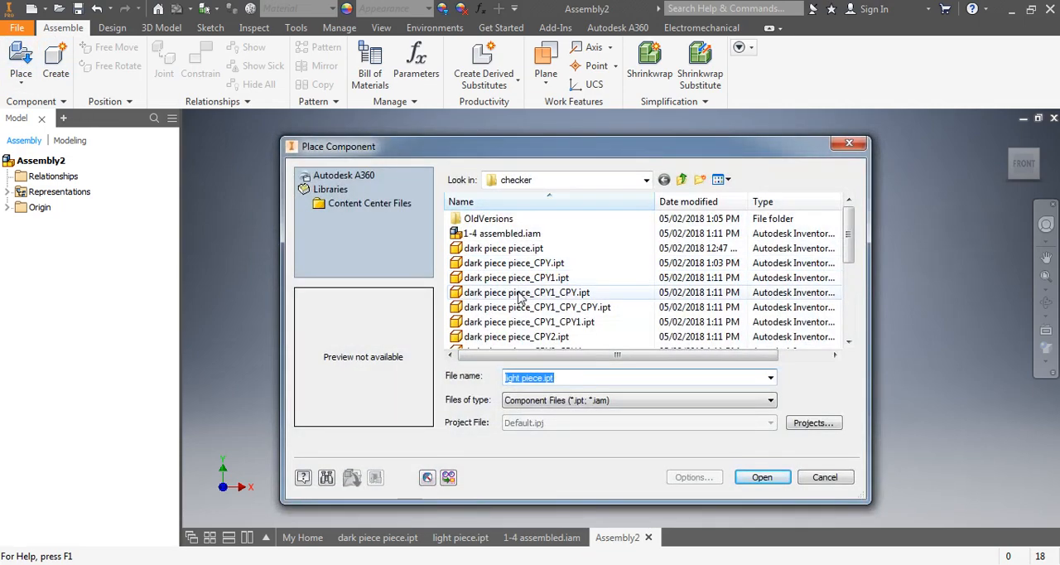
{"action": "left_click", "coordinate": [500, 236]}
{"action": "left_click", "coordinate": [760, 478]}
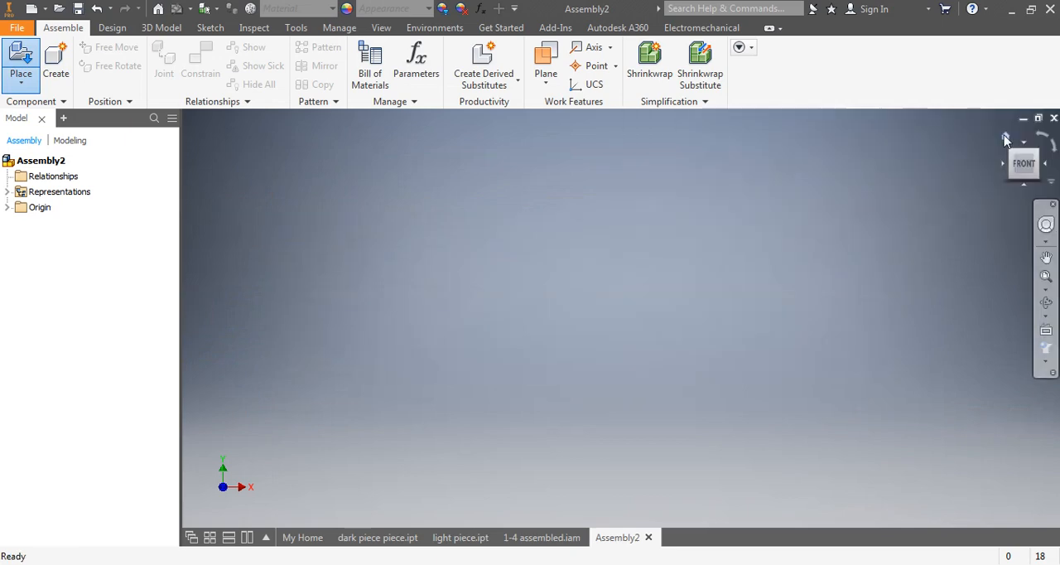
{"action": "left_click", "coordinate": [1006, 137]}
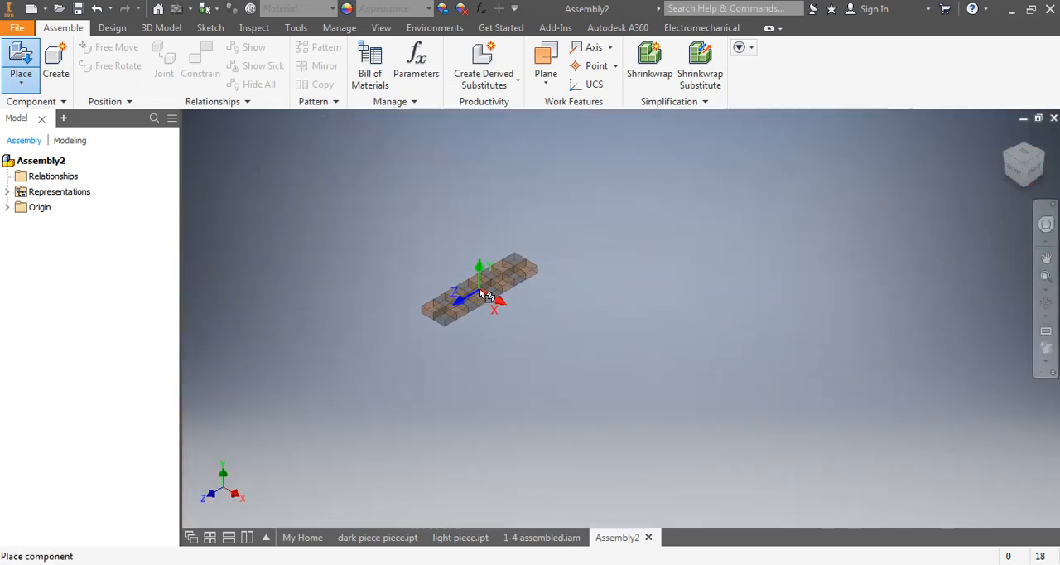
{"action": "left_click", "coordinate": [418, 286]}
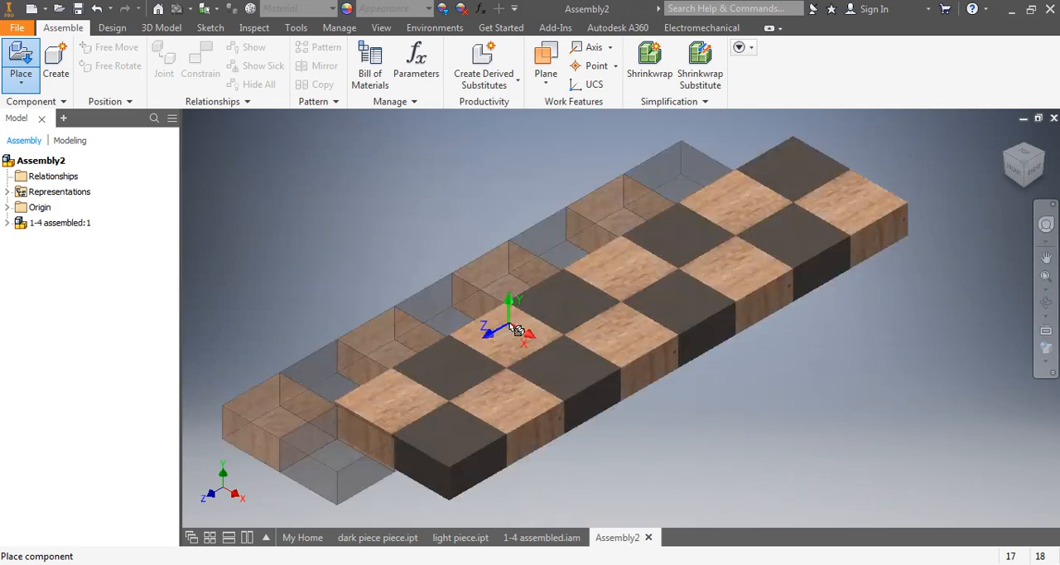
{"action": "scroll", "coordinate": [465, 278], "scroll_direction": "up", "scroll_amount": 6}
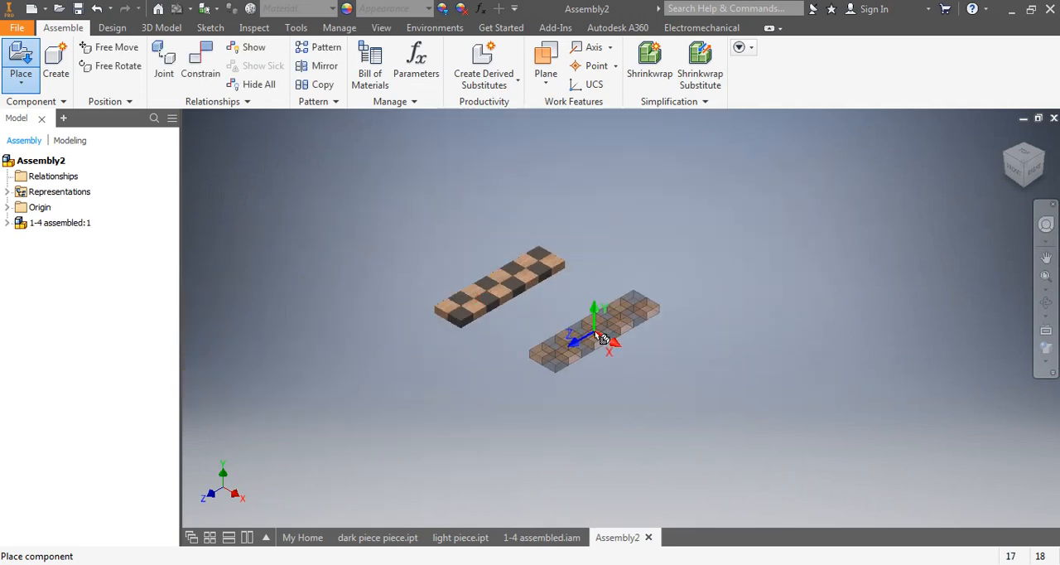
{"action": "left_click", "coordinate": [565, 330]}
{"action": "right_click", "coordinate": [639, 359]}
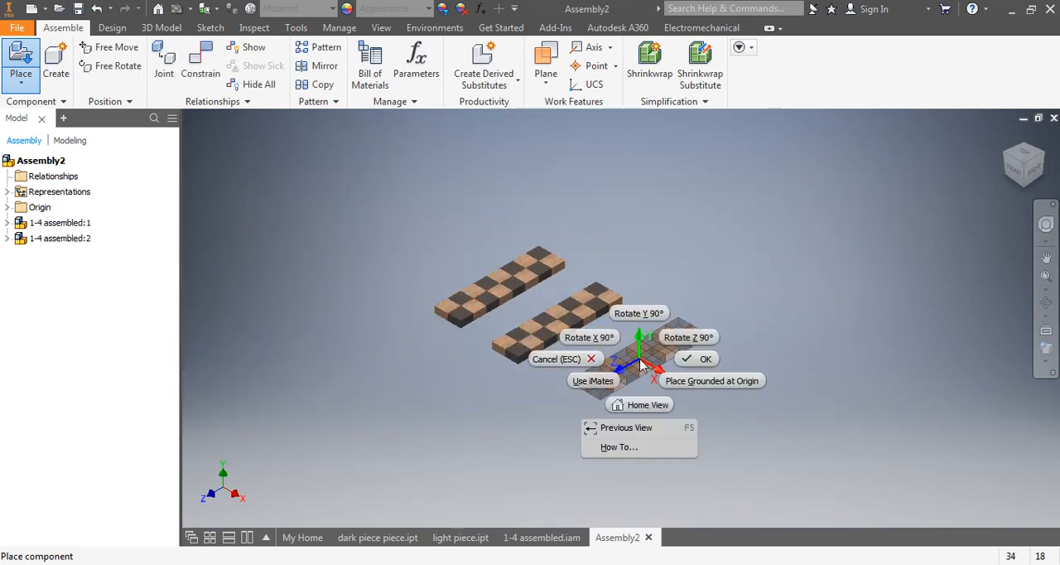
{"action": "left_click", "coordinate": [689, 359]}
{"action": "scroll", "coordinate": [586, 338], "scroll_direction": "down", "scroll_amount": 5}
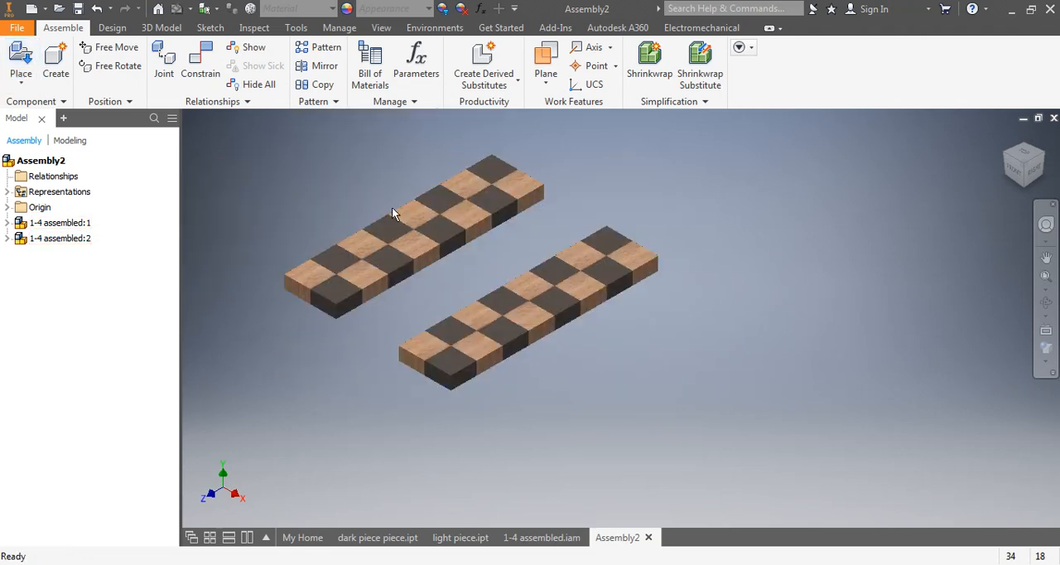
Mate a light square's top face on the second strip to a top edge on the first, and move the second strip aside.
{"action": "middle_click_drag", "start_coordinate": [397, 213], "coordinate": [474, 257]}
{"action": "left_click", "coordinate": [198, 60]}
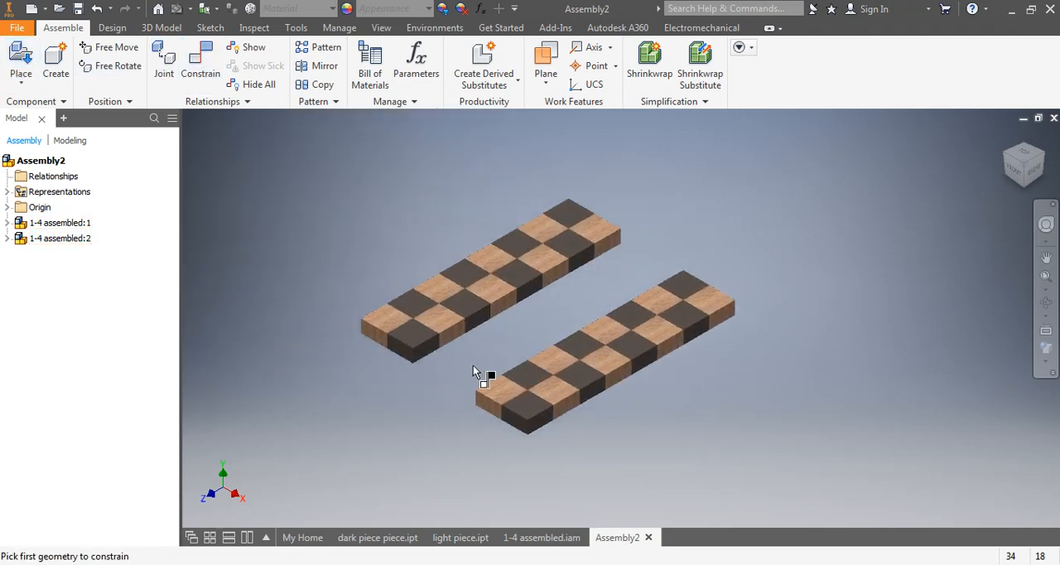
{"action": "left_click", "coordinate": [550, 386]}
{"action": "left_click", "coordinate": [435, 308]}
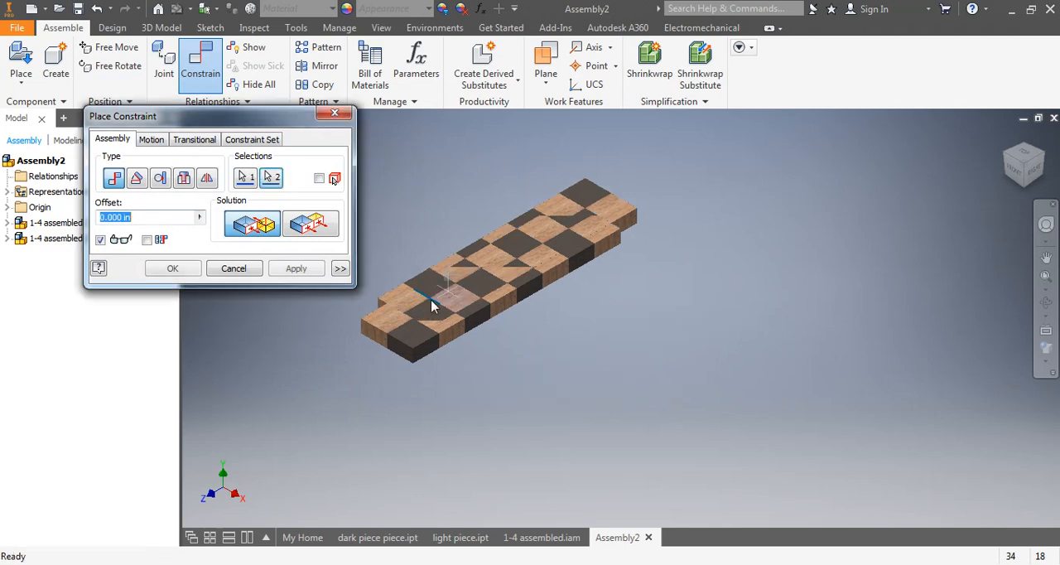
{"action": "left_click", "coordinate": [273, 270]}
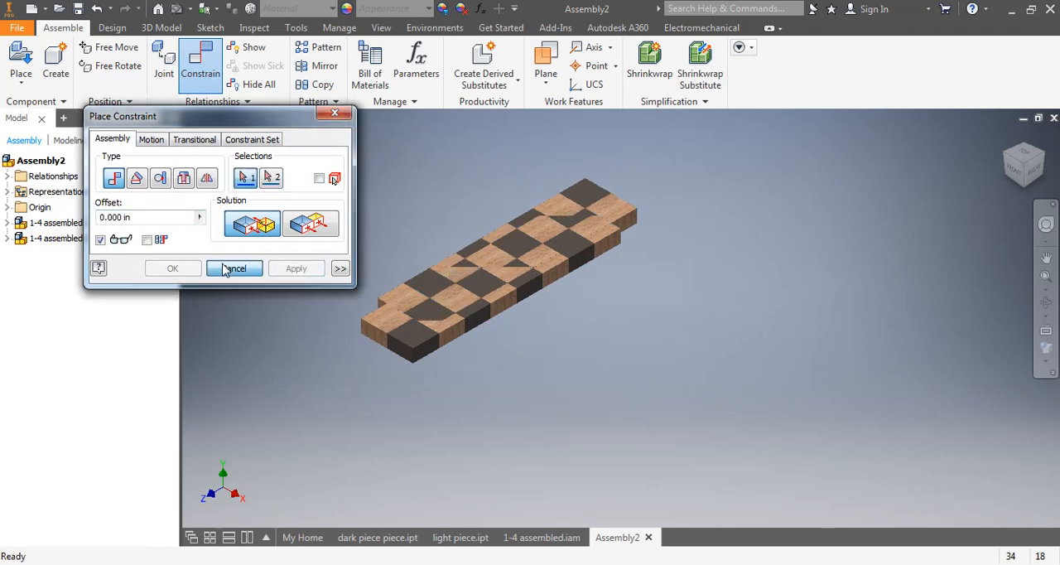
{"action": "left_click", "coordinate": [234, 269]}
{"action": "left_click_drag", "start_coordinate": [471, 263], "coordinate": [596, 348]}
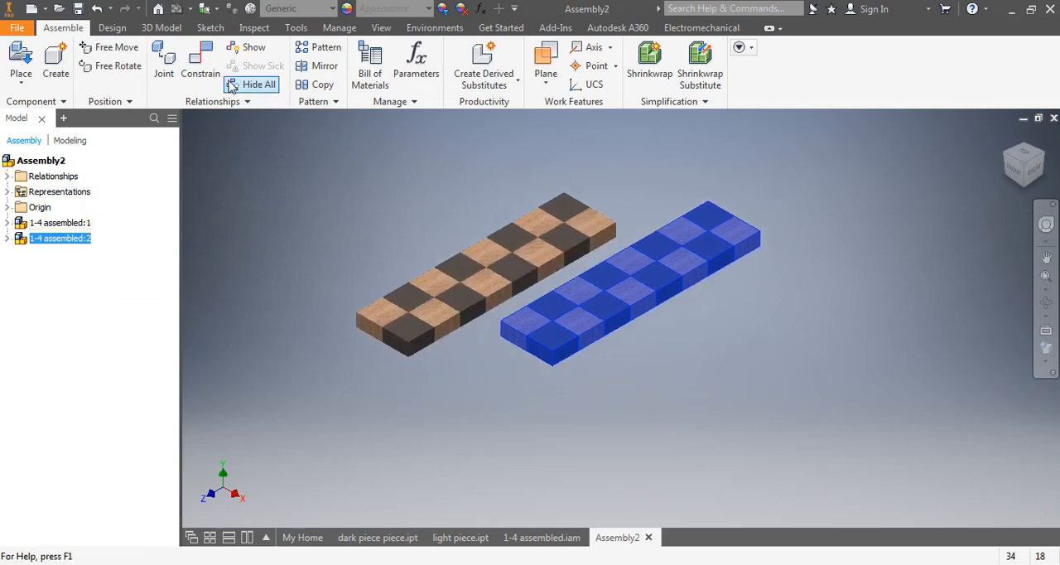
Constrain the dark corner squares' end faces on the two strips flush, and move the second strip clear of the first.
{"action": "left_click", "coordinate": [200, 62]}
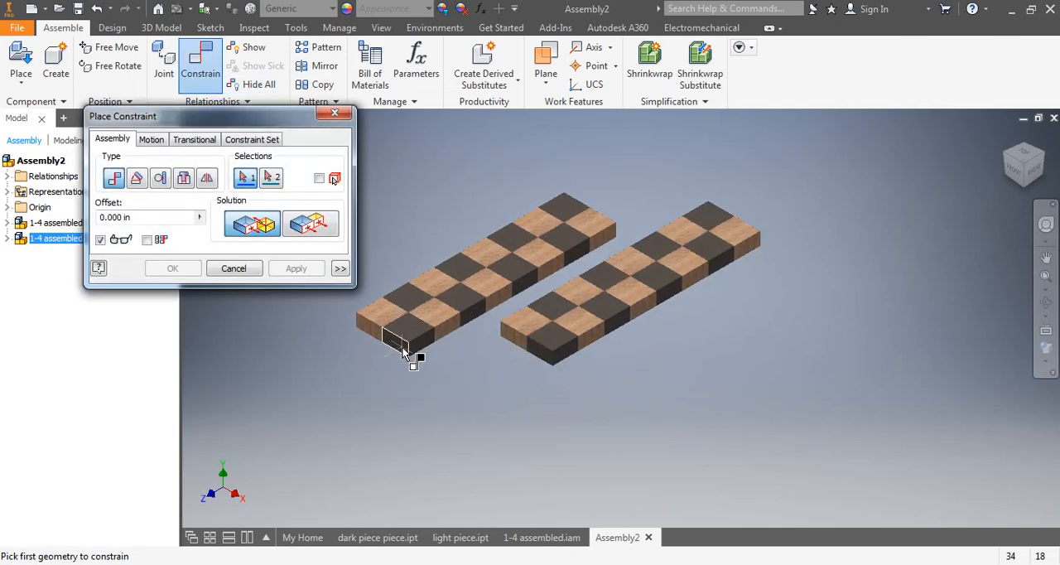
{"action": "left_click", "coordinate": [412, 352]}
{"action": "left_click", "coordinate": [544, 357]}
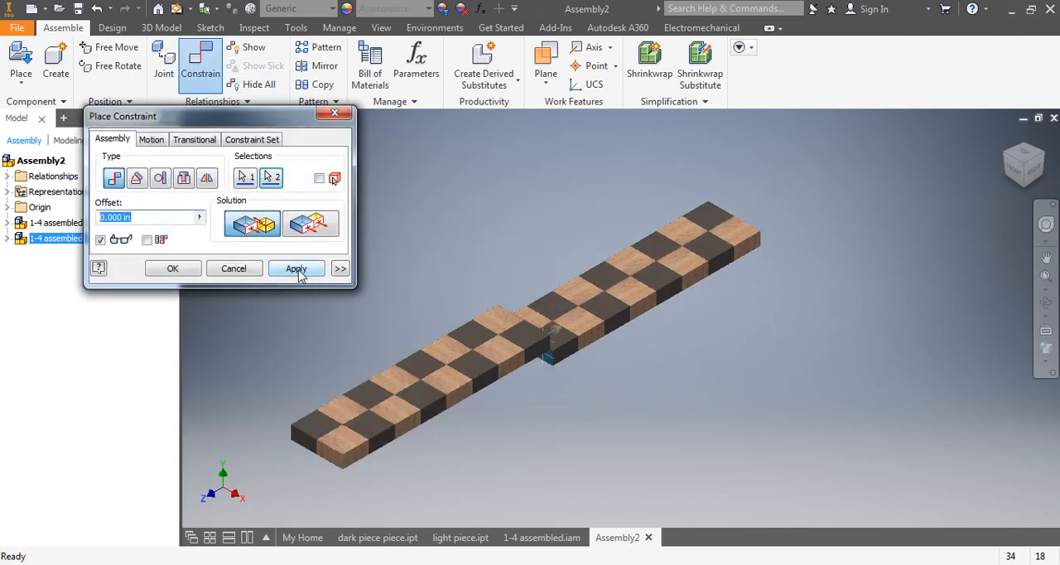
{"action": "left_click", "coordinate": [311, 227]}
{"action": "left_click", "coordinate": [295, 268]}
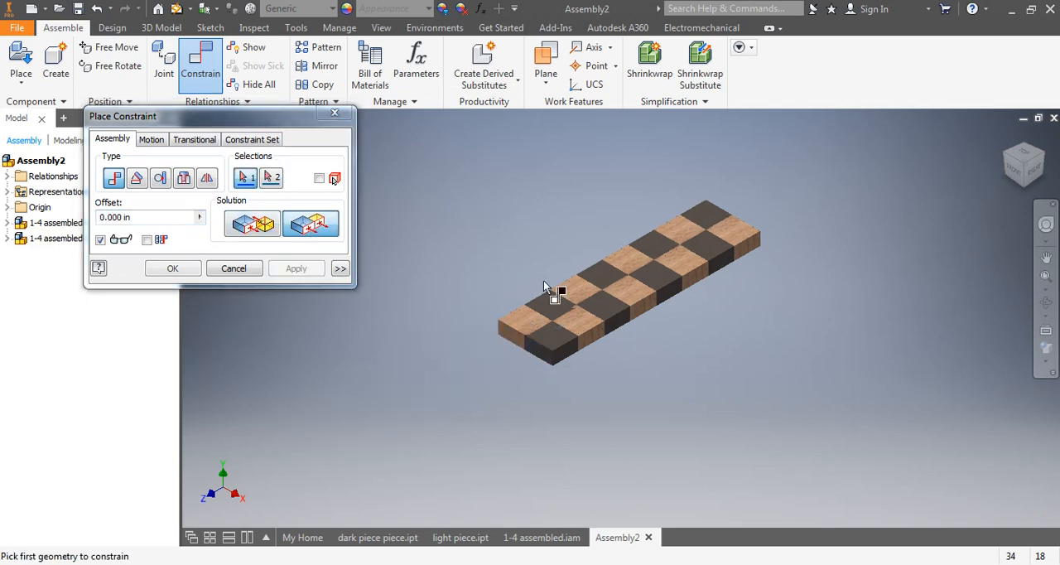
{"action": "left_click", "coordinate": [232, 268]}
{"action": "left_click_drag", "start_coordinate": [585, 313], "coordinate": [728, 424]}
Mate the first strip's long side face to the facing side of the second strip so the two strips join.
{"action": "scroll", "coordinate": [675, 423], "scroll_direction": "up", "scroll_amount": 2}
{"action": "left_click", "coordinate": [675, 423]}
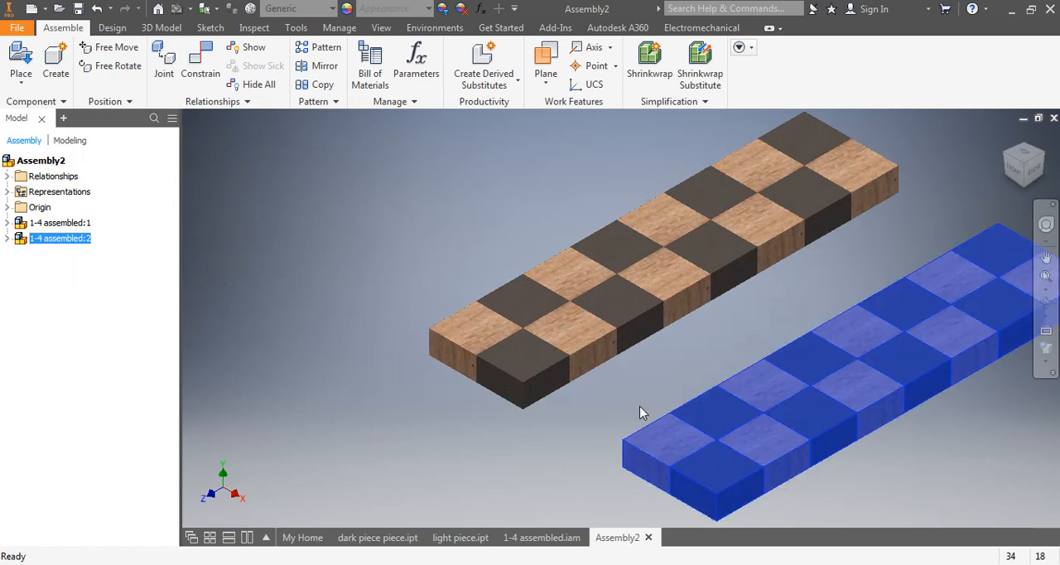
{"action": "key", "text": "c"}
{"action": "left_click", "coordinate": [536, 389]}
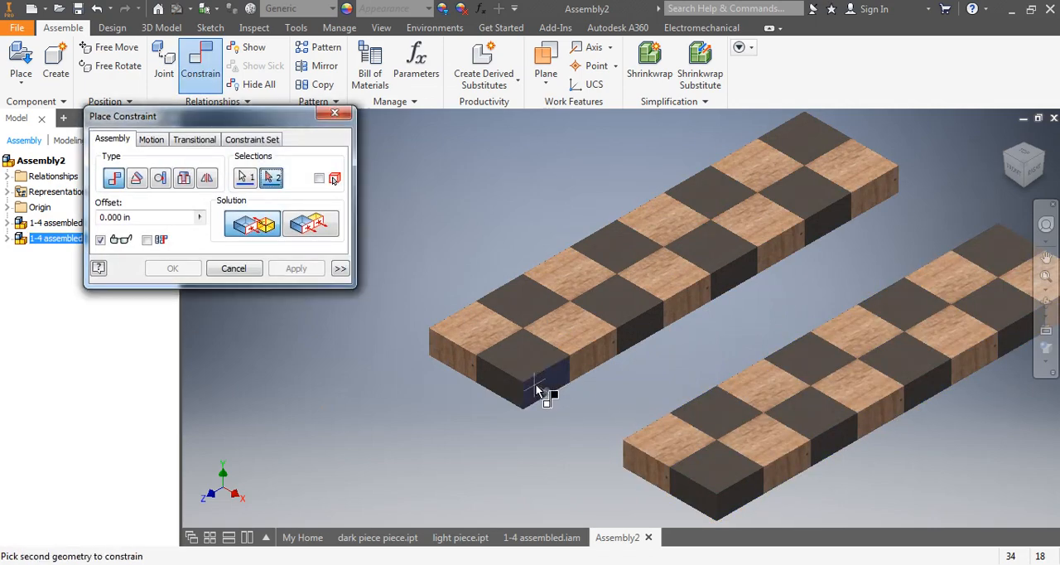
{"action": "middle_click_drag", "start_coordinate": [488, 414], "coordinate": [811, 485], "text": "shift"}
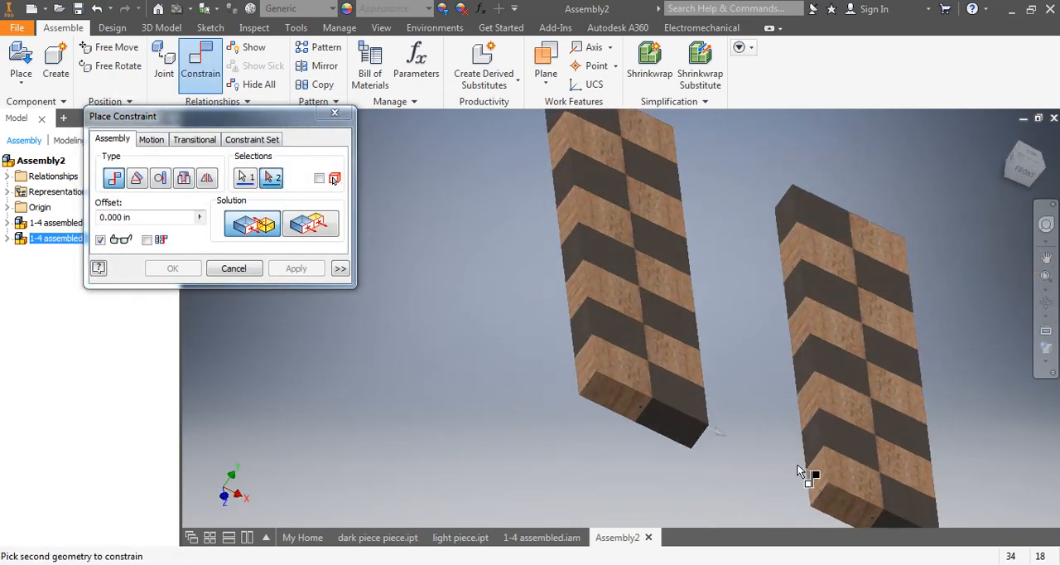
{"action": "left_click", "coordinate": [825, 477]}
{"action": "middle_click_drag", "start_coordinate": [751, 441], "coordinate": [464, 356], "text": "shift"}
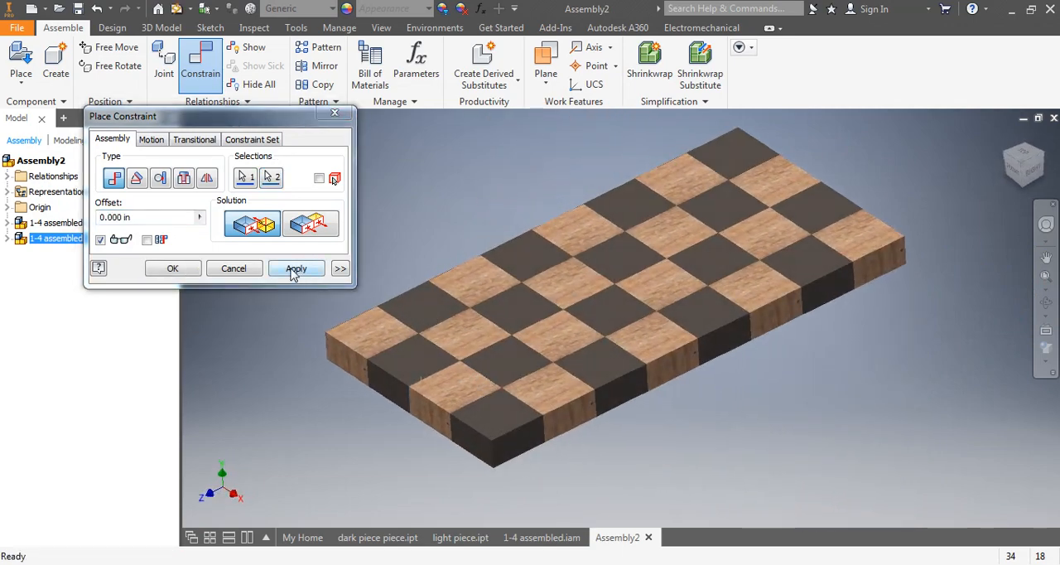
{"action": "left_click", "coordinate": [292, 275]}
{"action": "scroll", "coordinate": [403, 307], "scroll_direction": "down", "scroll_amount": 2}
{"action": "left_click", "coordinate": [235, 270]}
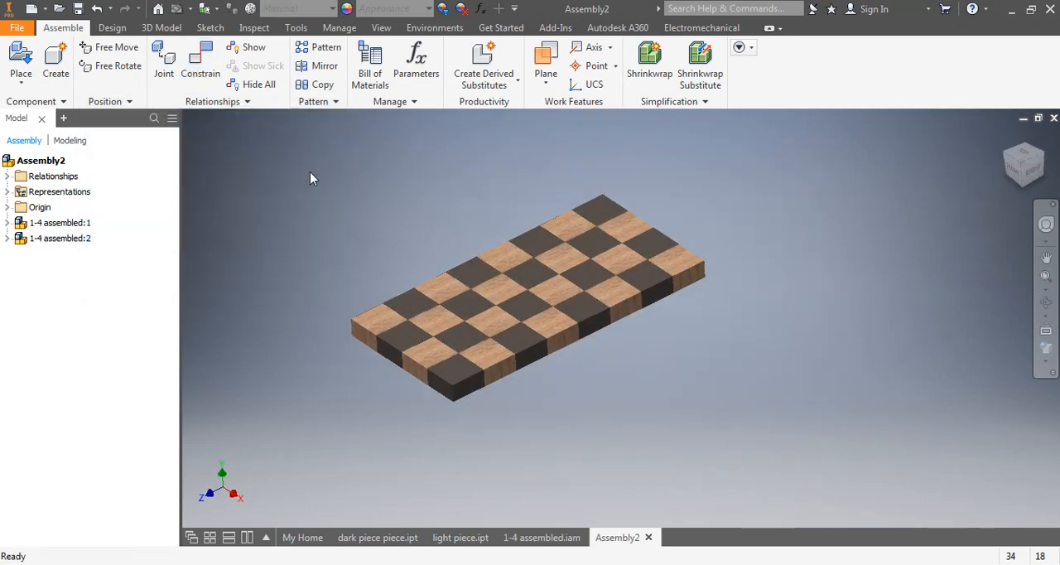
Copy both joined strips with the suffix _CPY, insert them in this assembly, and place the copy beside the original half.
{"action": "left_click_drag", "start_coordinate": [310, 171], "coordinate": [807, 429]}
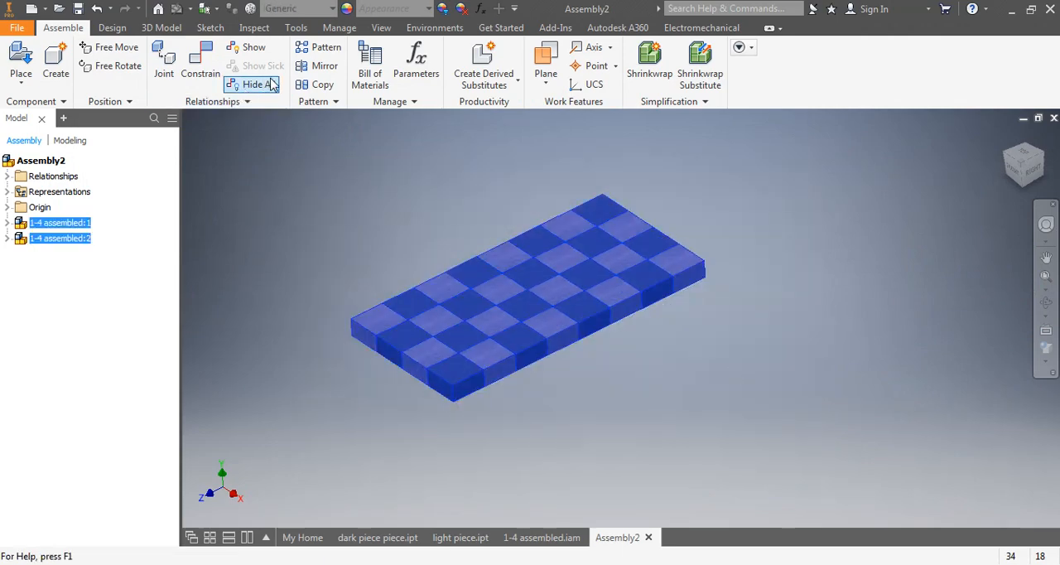
{"action": "left_click", "coordinate": [318, 85]}
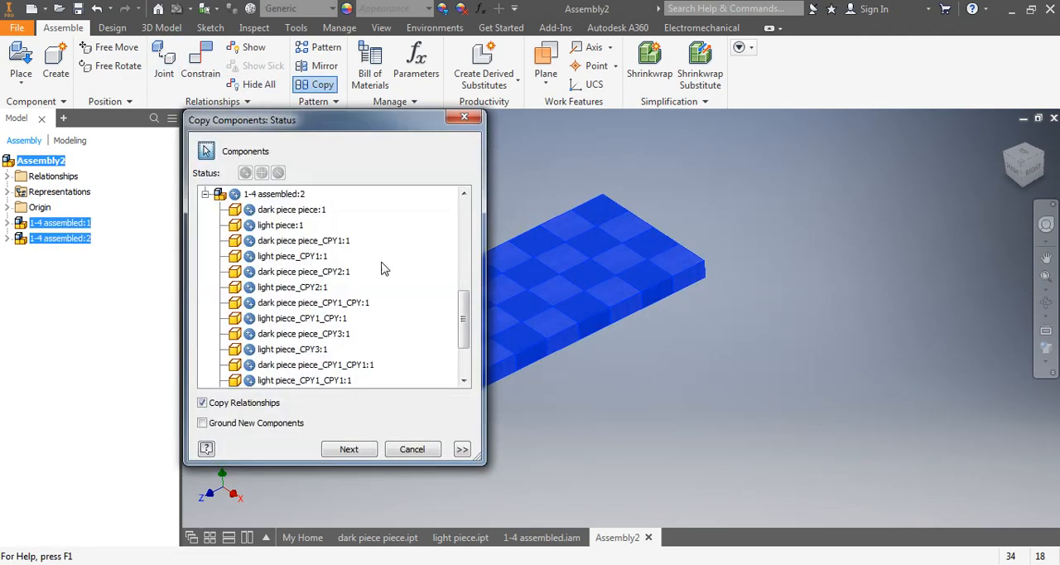
{"action": "left_click", "coordinate": [349, 449]}
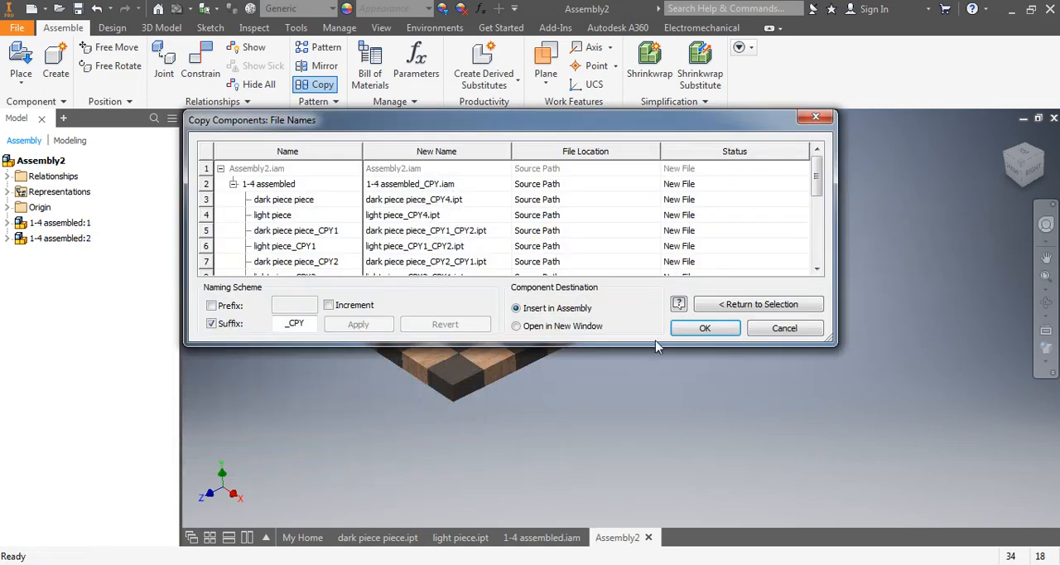
{"action": "left_click", "coordinate": [701, 328]}
{"action": "left_click", "coordinate": [670, 388]}
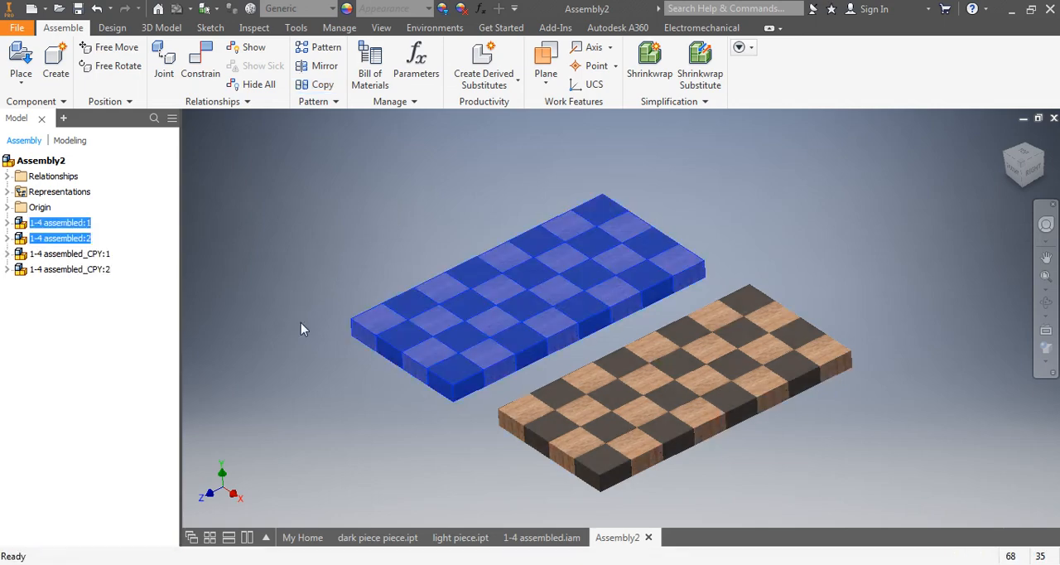
Constrain the top faces of the original and copied halves flush, and move the original half back near the copy.
{"action": "left_click", "coordinate": [200, 62]}
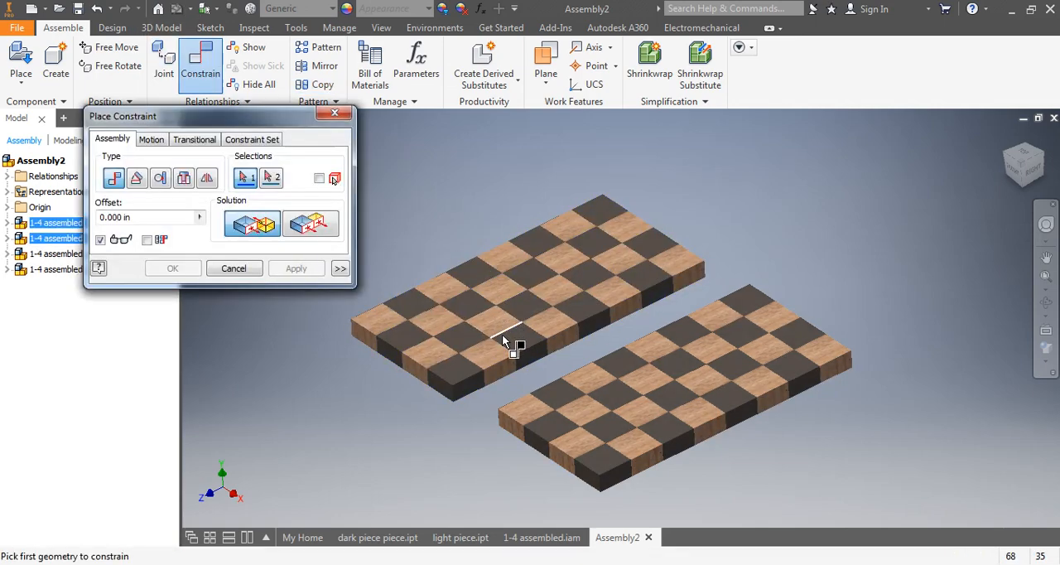
{"action": "left_click", "coordinate": [479, 364]}
{"action": "left_click", "coordinate": [530, 410]}
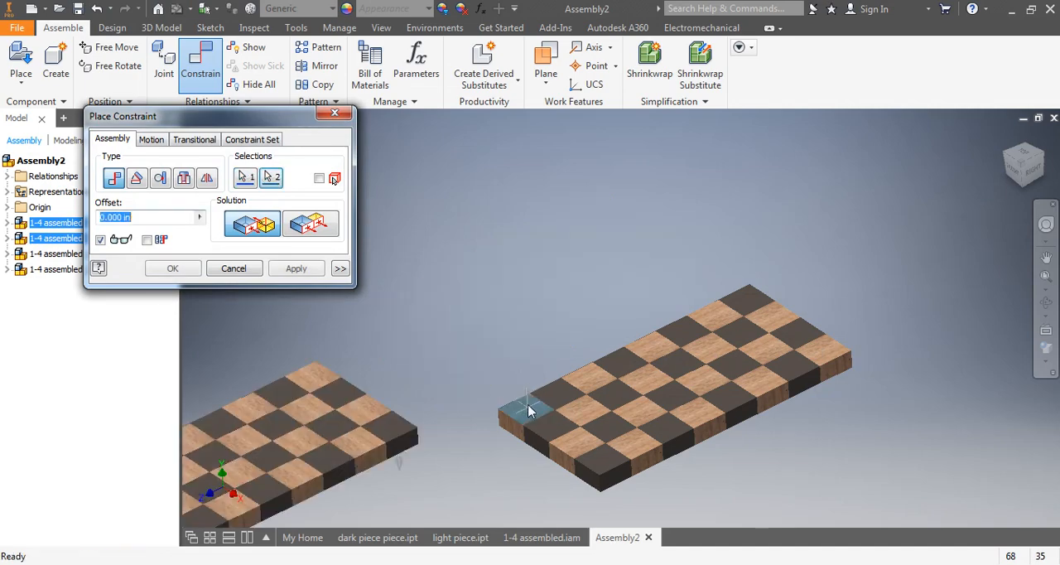
{"action": "left_click", "coordinate": [308, 225]}
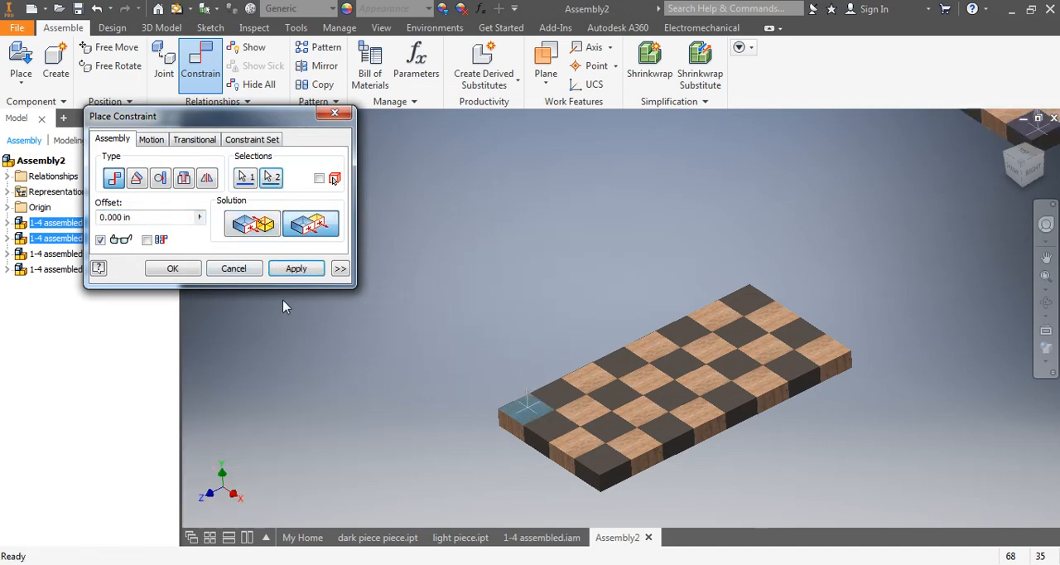
{"action": "left_click", "coordinate": [282, 274]}
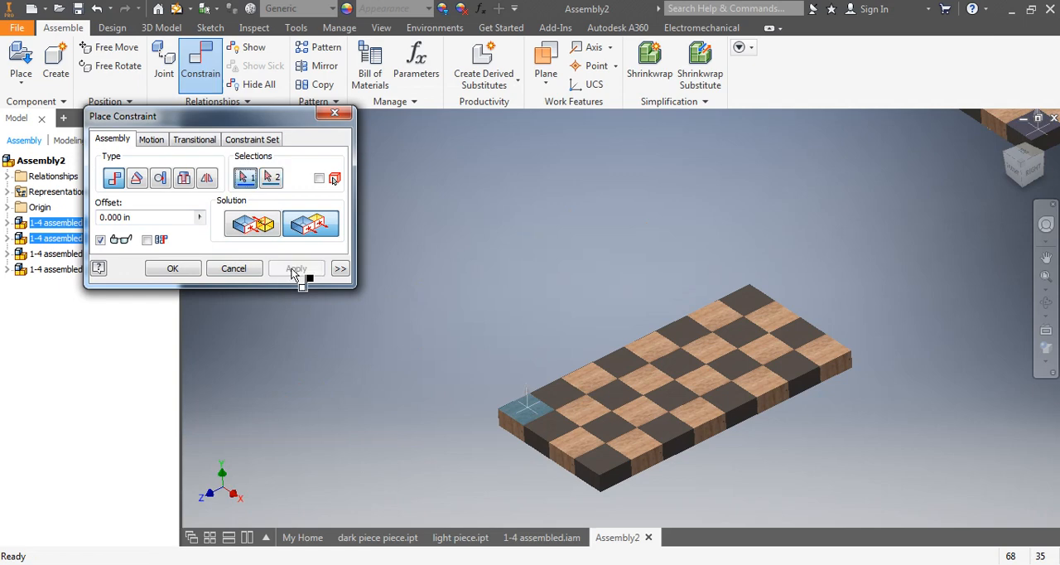
{"action": "left_click", "coordinate": [234, 269]}
{"action": "left_click_drag", "start_coordinate": [1005, 134], "coordinate": [511, 329]}
{"action": "middle_click_drag", "start_coordinate": [622, 328], "coordinate": [609, 261]}
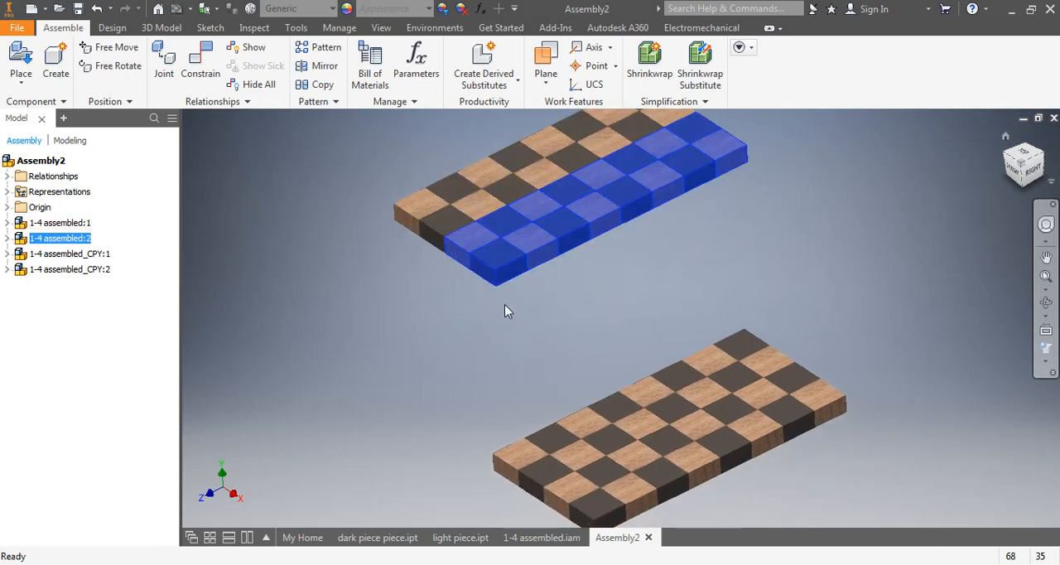
{"action": "left_click", "coordinate": [489, 350]}
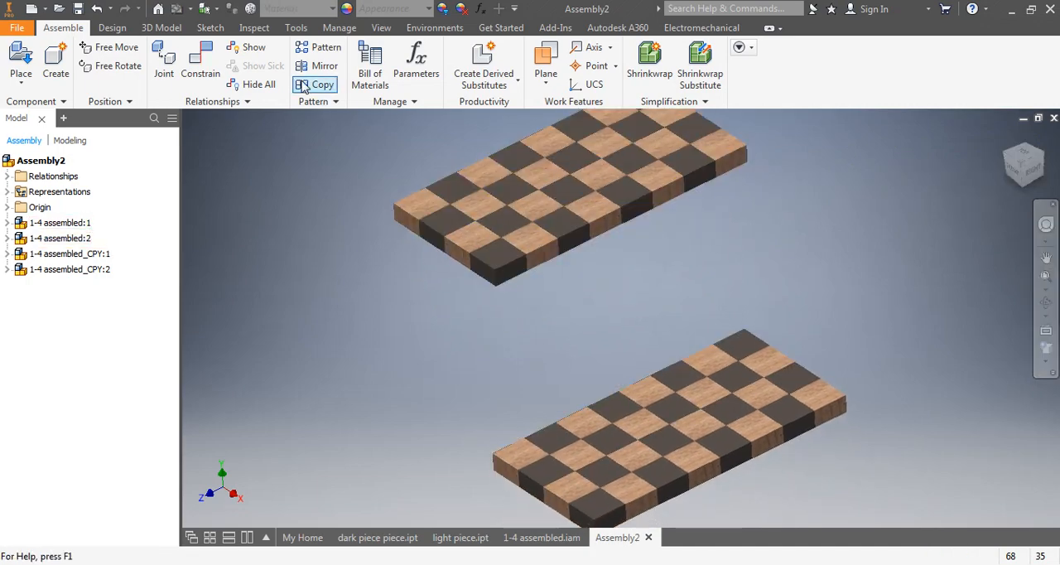
Constrain the original half's dark corner end face flush with the copied half's light corner end face.
{"action": "left_click", "coordinate": [206, 68]}
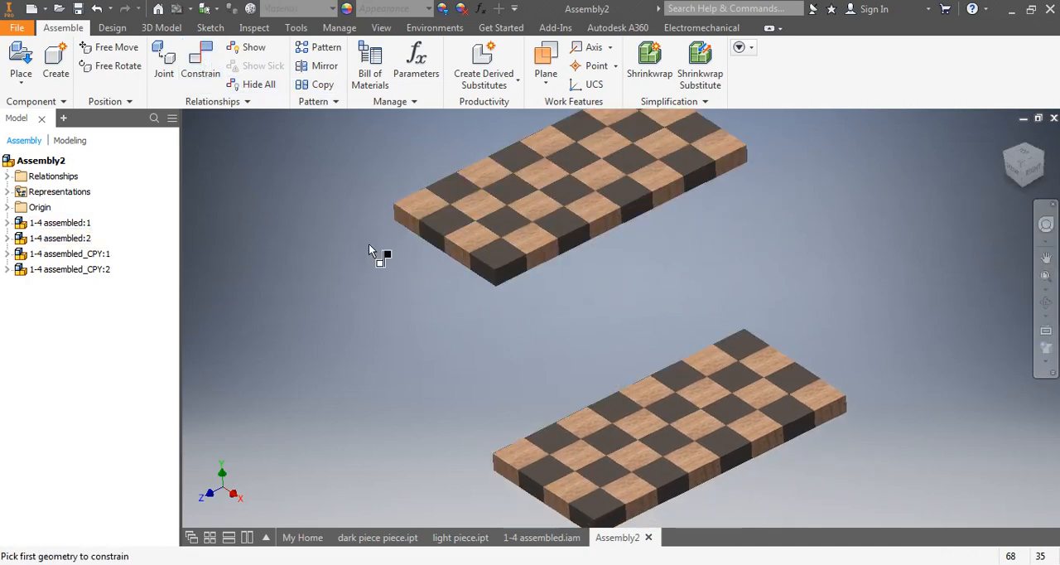
{"action": "left_click", "coordinate": [479, 268]}
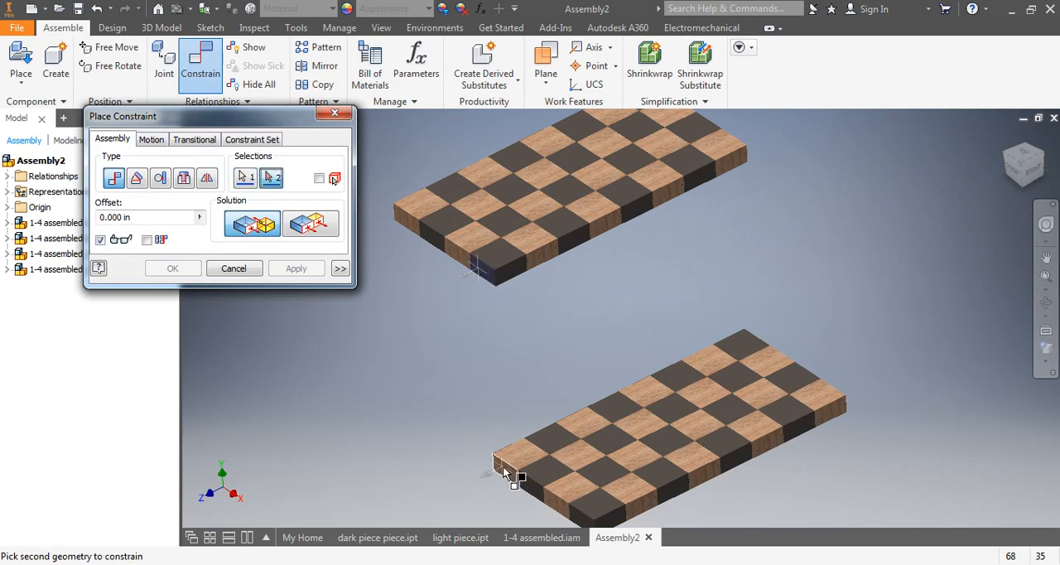
{"action": "left_click", "coordinate": [503, 470]}
{"action": "left_click", "coordinate": [303, 230]}
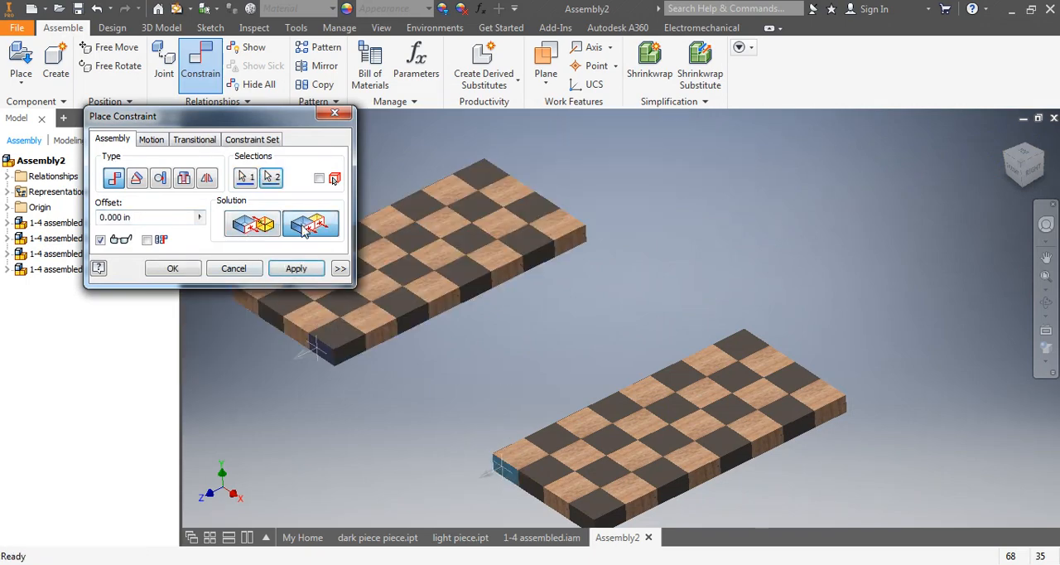
{"action": "left_click", "coordinate": [294, 269]}
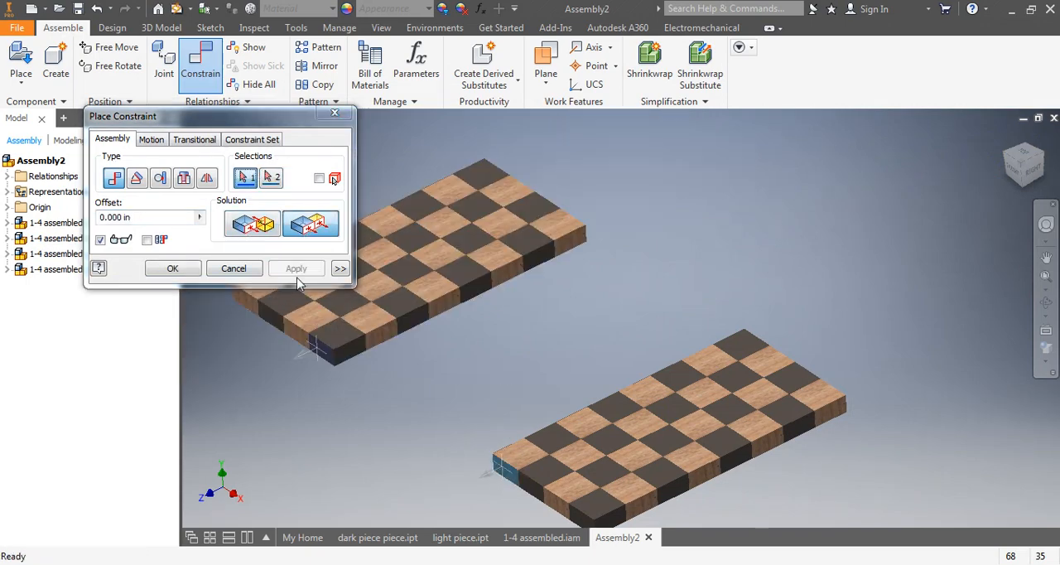
Mate the original half's long side face to the facing side of the copied half to close up the full board.
{"action": "left_click", "coordinate": [360, 356]}
{"action": "middle_click_drag", "start_coordinate": [425, 361], "coordinate": [513, 378], "text": "shift"}
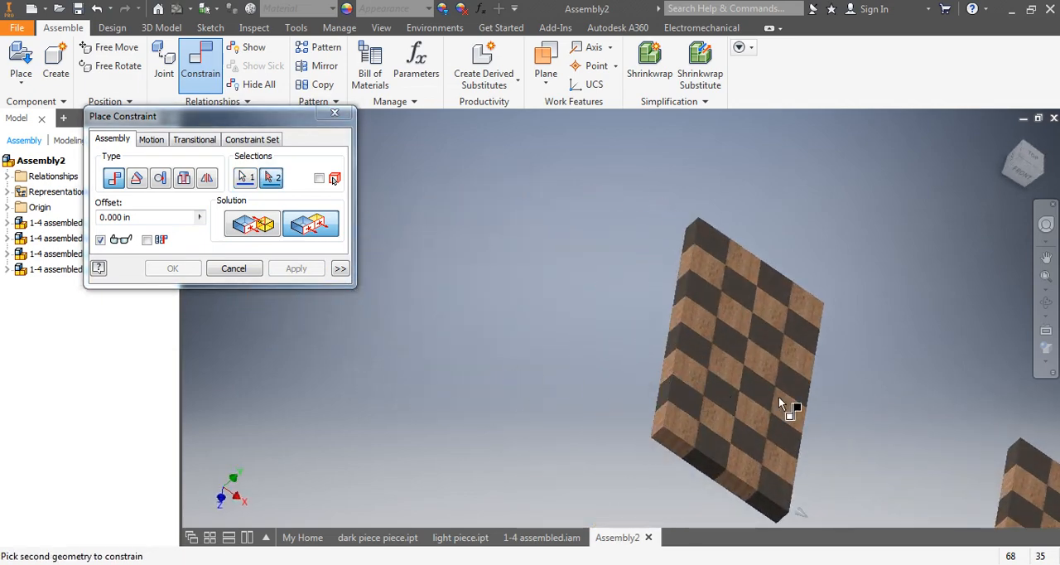
{"action": "middle_click_drag", "start_coordinate": [779, 397], "coordinate": [321, 258]}
{"action": "middle_click_drag", "start_coordinate": [508, 401], "coordinate": [527, 400], "text": "shift"}
{"action": "middle_click_drag", "start_coordinate": [608, 417], "coordinate": [564, 359]}
{"action": "left_click", "coordinate": [643, 455]}
{"action": "left_click", "coordinate": [257, 226]}
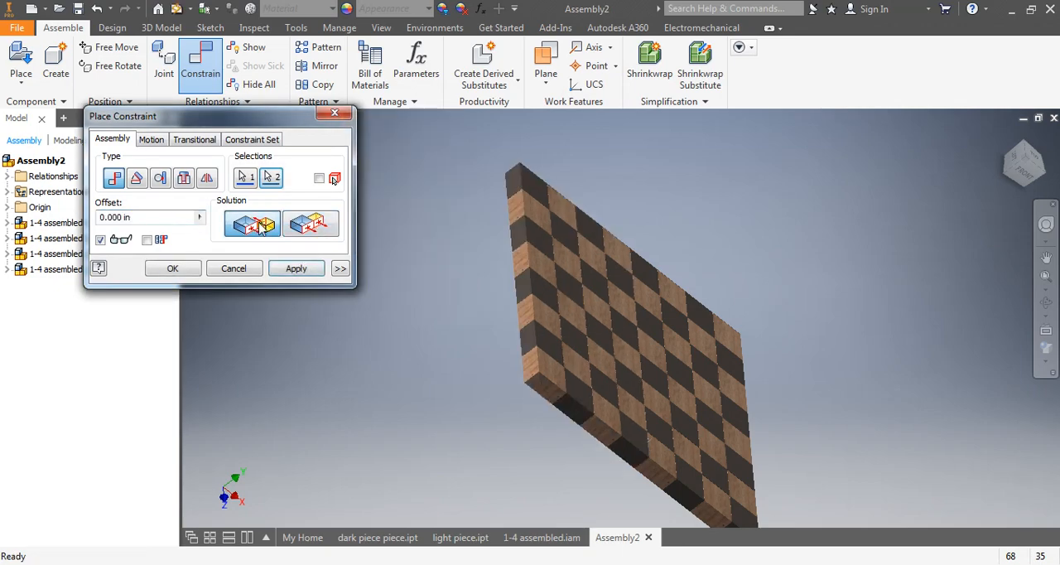
{"action": "left_click", "coordinate": [296, 270]}
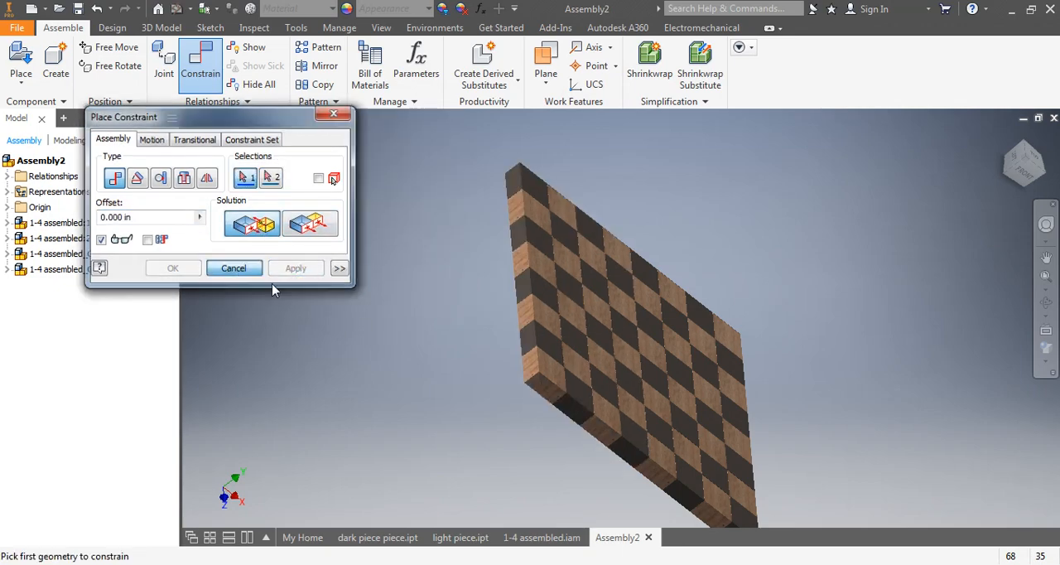
{"action": "left_click", "coordinate": [233, 269]}
Chamfer the top outer edge of the light corner square on the original half with a distance of 0.5 in.
{"action": "scroll", "coordinate": [439, 354], "scroll_direction": "down", "scroll_amount": 3}
{"action": "middle_click_drag", "start_coordinate": [442, 354], "coordinate": [590, 348], "text": "shift"}
{"action": "scroll", "coordinate": [591, 353], "scroll_direction": "up", "scroll_amount": 3}
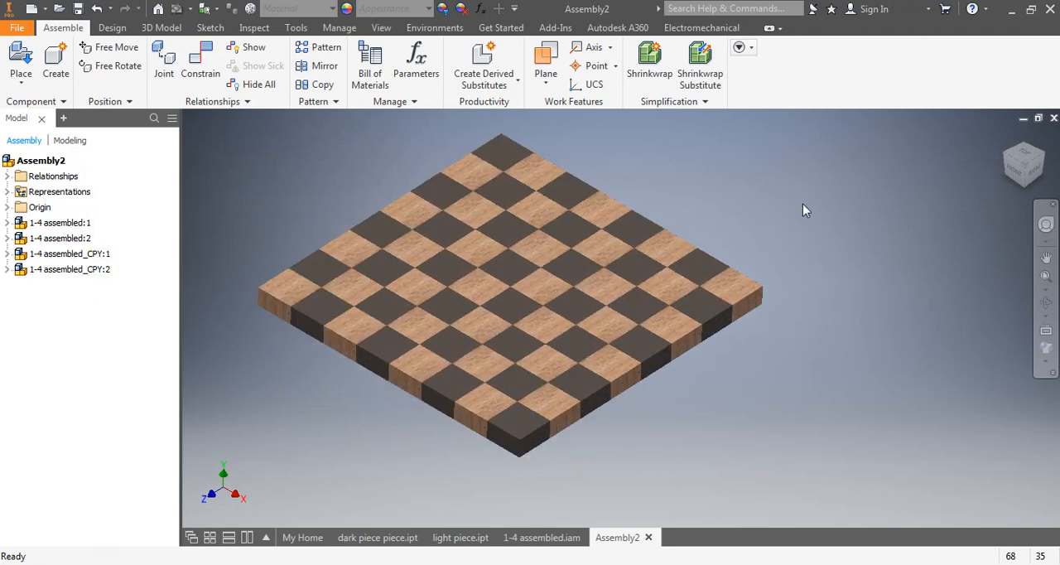
{"action": "middle_click_drag", "start_coordinate": [717, 257], "coordinate": [788, 277]}
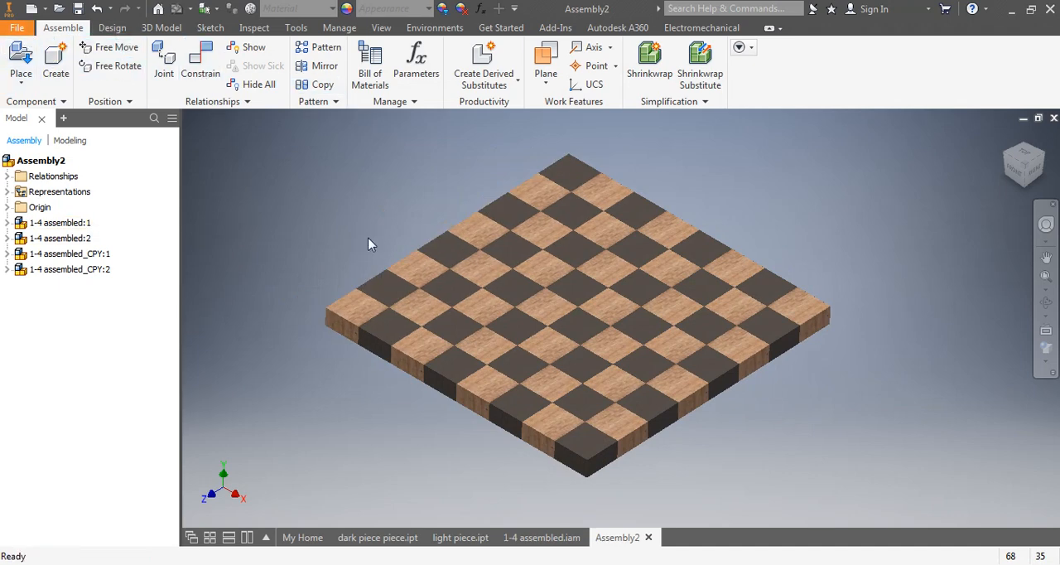
{"action": "left_click", "coordinate": [162, 27]}
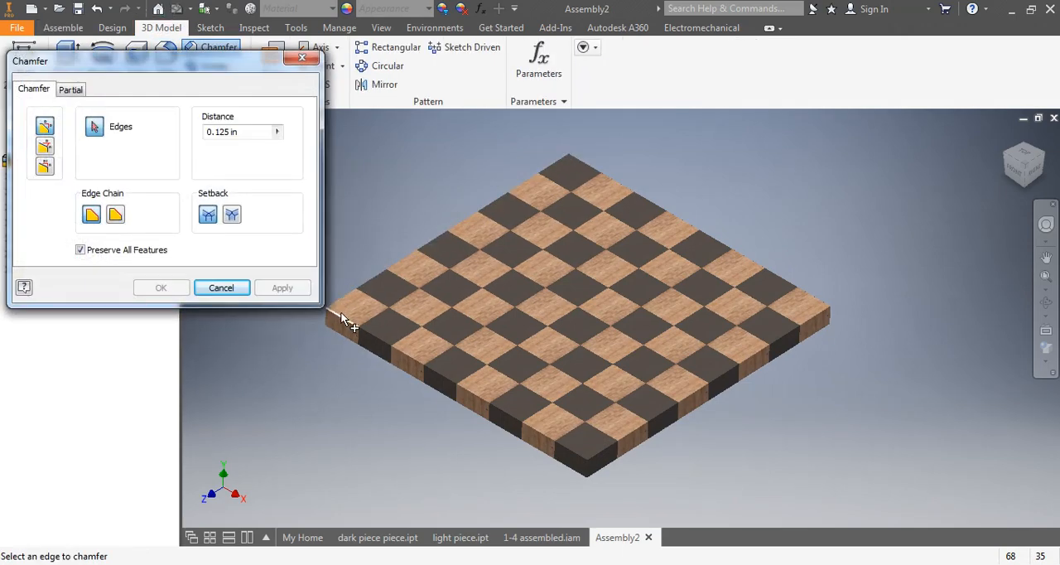
{"action": "scroll", "coordinate": [341, 318], "scroll_direction": "down", "scroll_amount": 3}
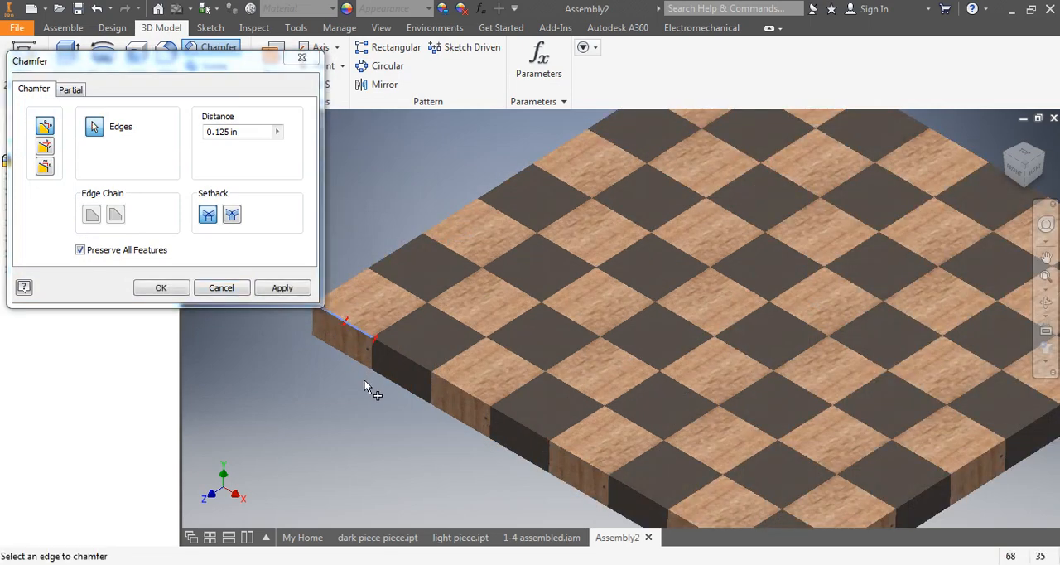
{"action": "left_click", "coordinate": [243, 130]}
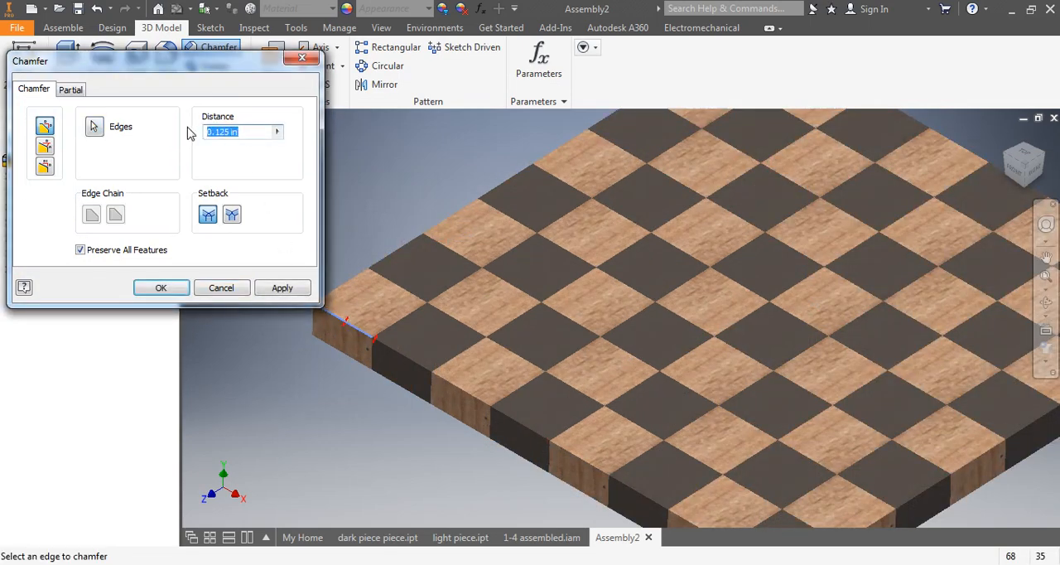
{"action": "type", "text": "2"}
{"action": "key", "text": "Return"}
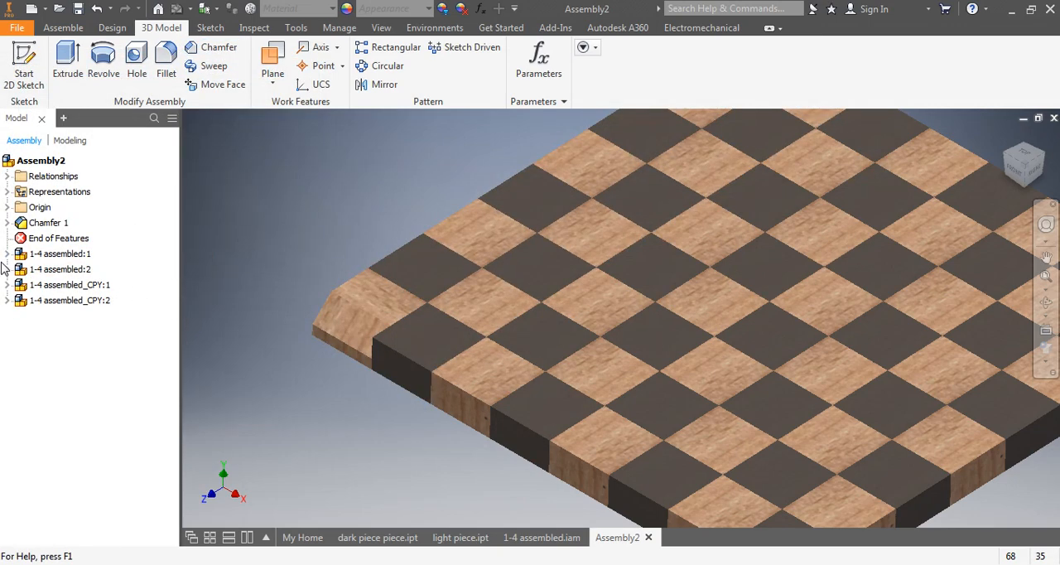
Edit the light corner square's chamfer and set its distance to 0.25 in.
{"action": "double_click", "coordinate": [48, 223]}
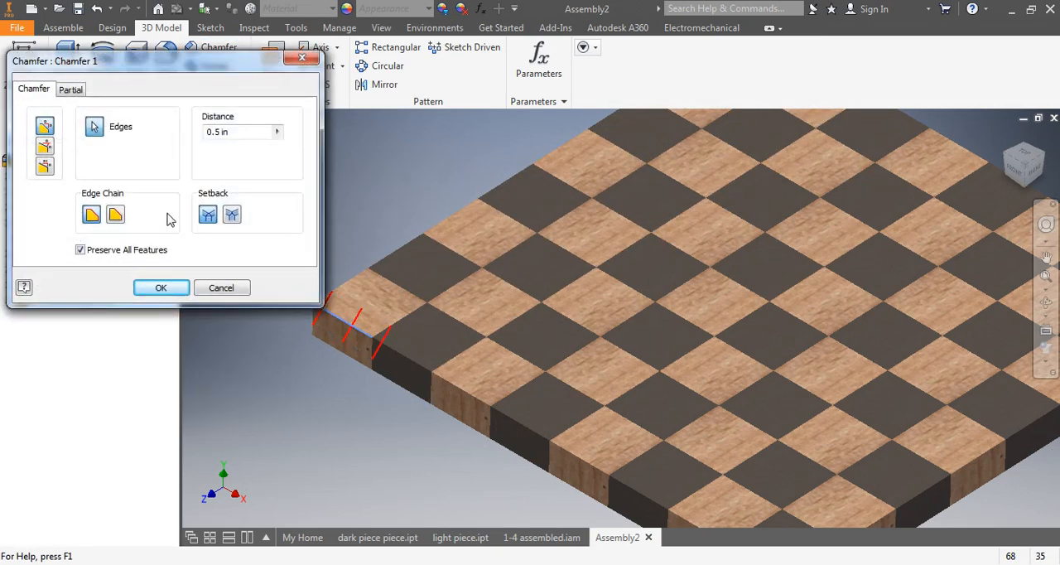
{"action": "type", "text": ".25"}
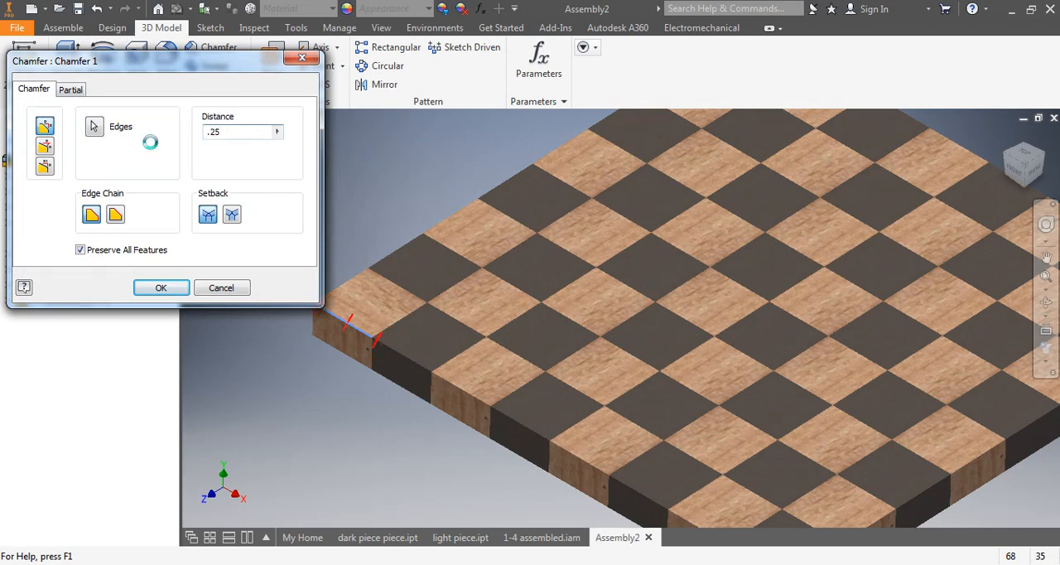
{"action": "left_click", "coordinate": [160, 287]}
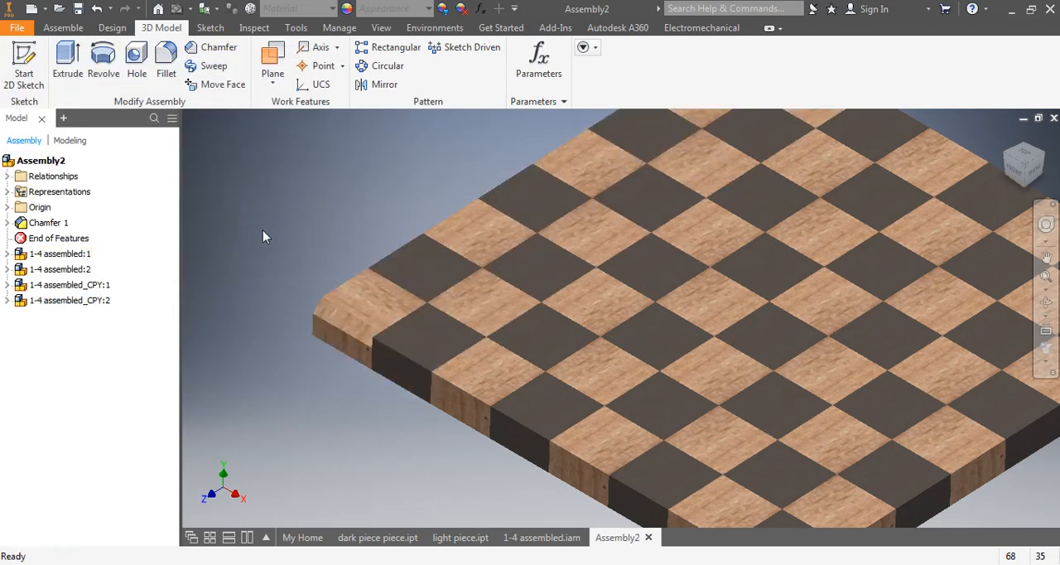
Chamfer the top outer edges of the four squares following the light corner square along its side with a distance of 0.5 in.
{"action": "left_click", "coordinate": [205, 53]}
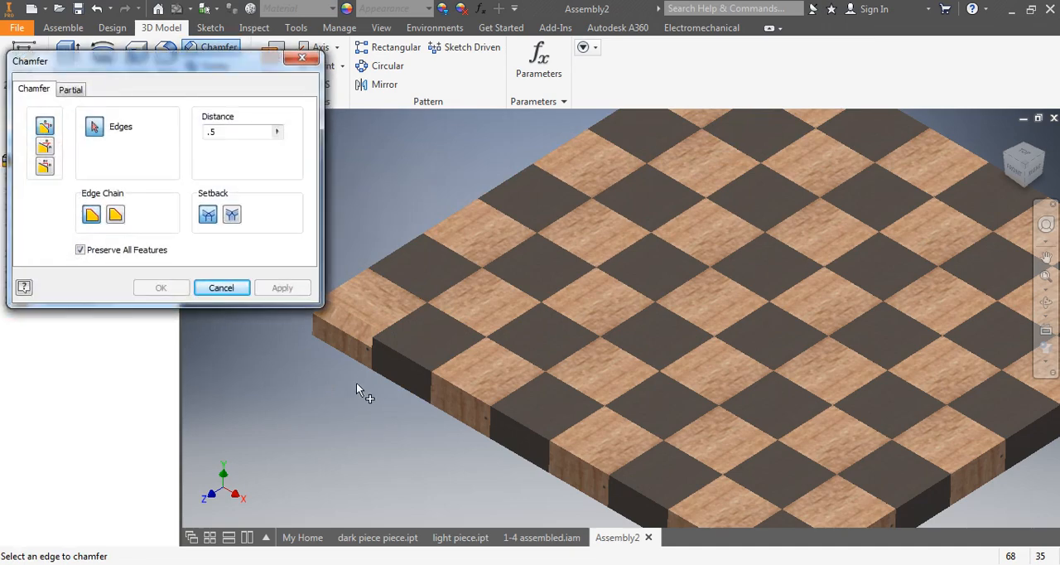
{"action": "left_click", "coordinate": [386, 348]}
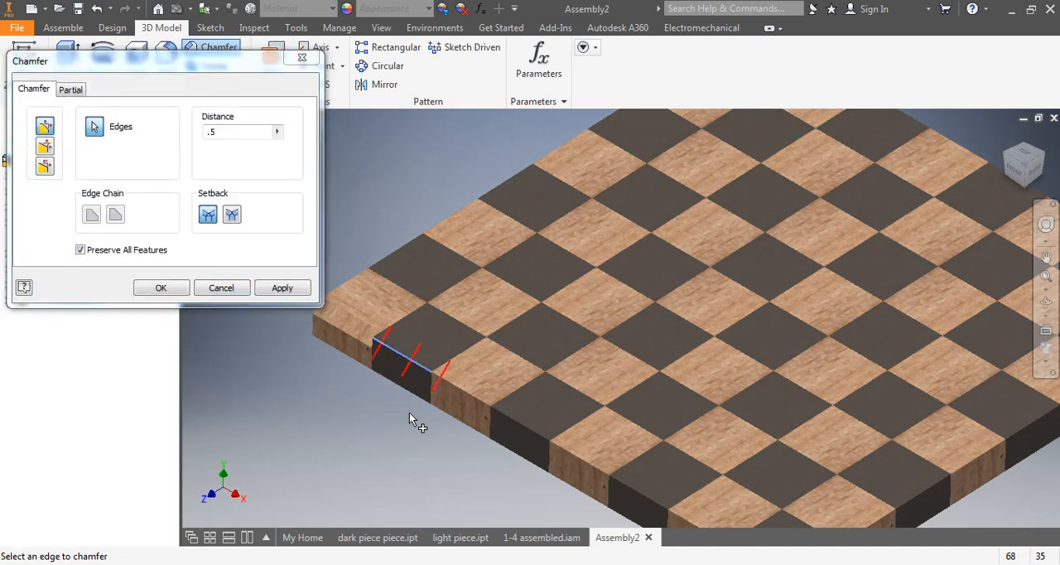
{"action": "left_click", "coordinate": [454, 389]}
{"action": "left_click", "coordinate": [530, 431]}
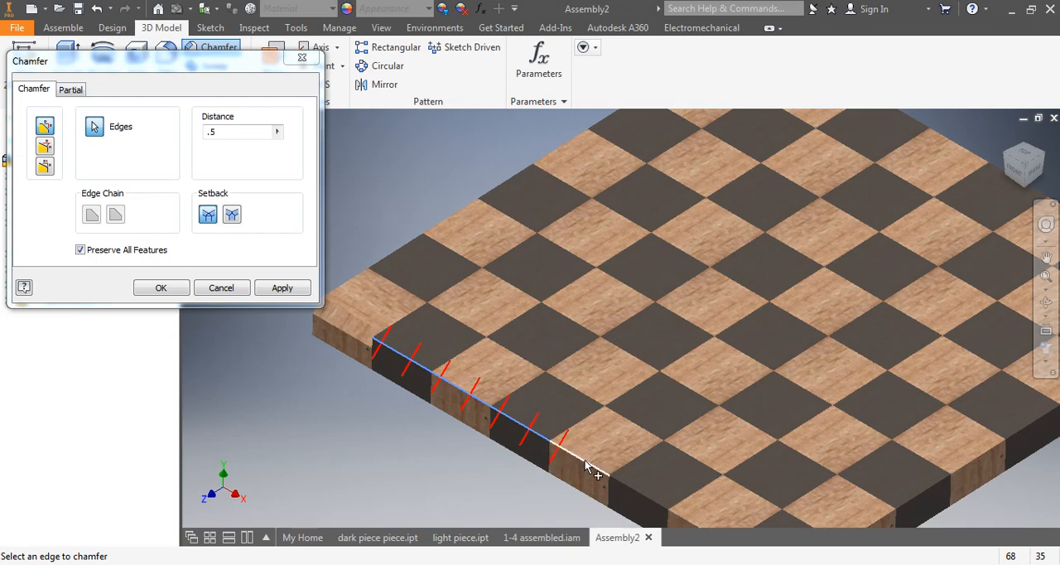
{"action": "left_click", "coordinate": [282, 289]}
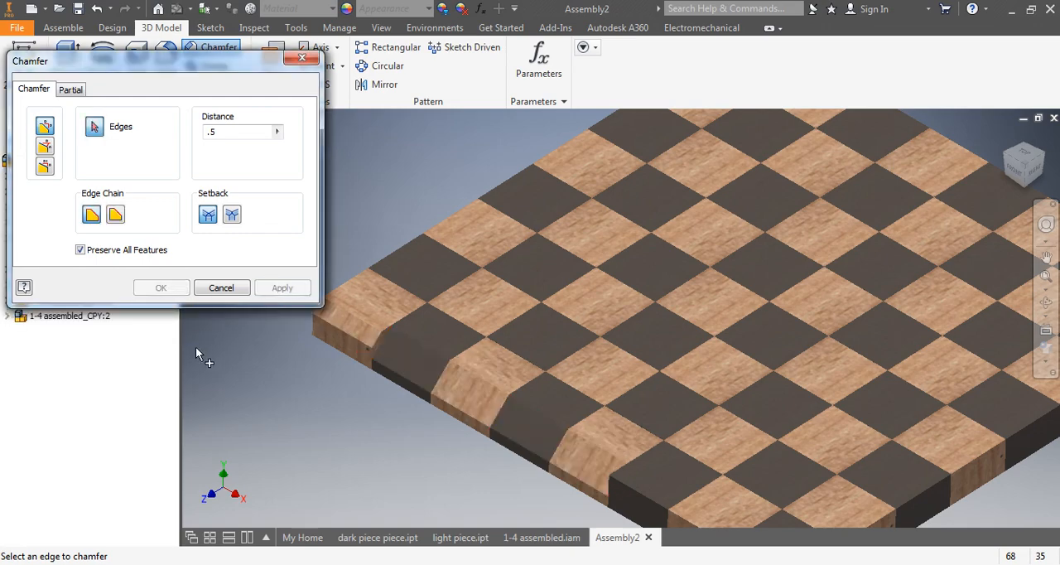
{"action": "middle_click_drag", "start_coordinate": [271, 364], "coordinate": [277, 321]}
{"action": "left_click", "coordinate": [221, 288]}
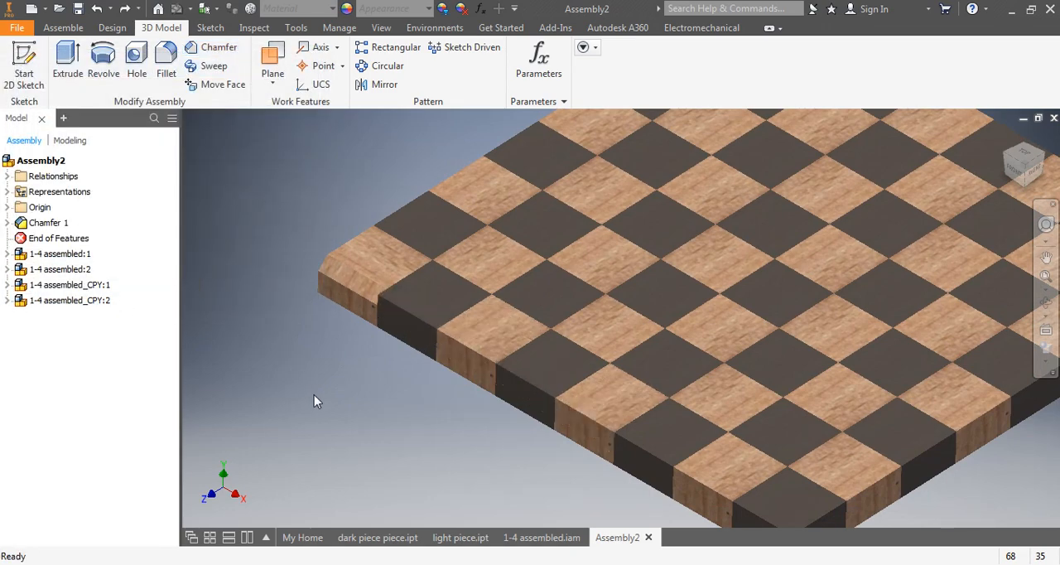
Undo the chamfers on the board's outer edge, including the one on the light corner square.
{"action": "key", "text": "ctrl+z"}
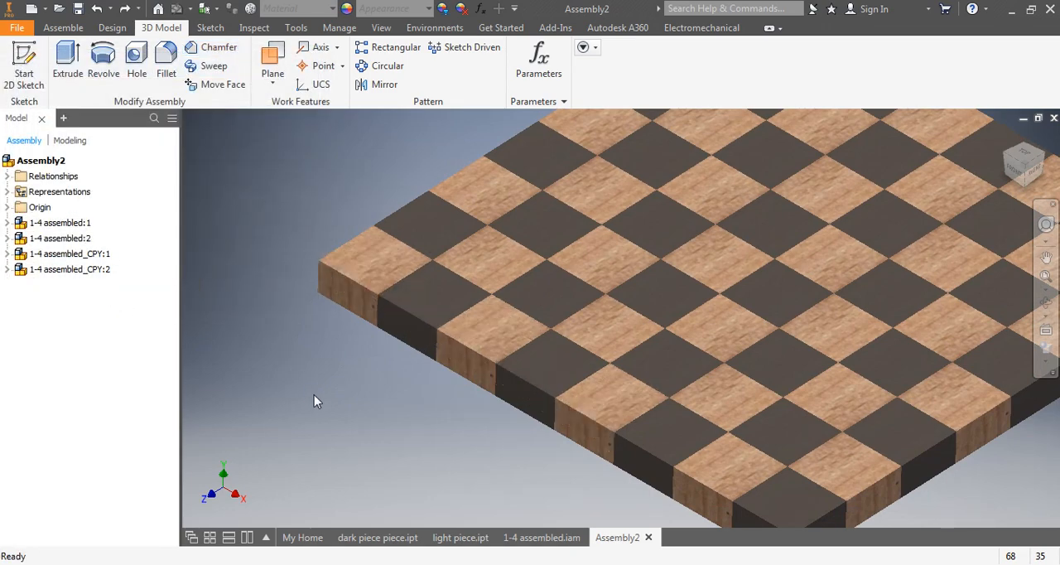
{"action": "scroll", "coordinate": [459, 395], "scroll_direction": "up", "scroll_amount": 4}
{"action": "middle_click_drag", "start_coordinate": [580, 406], "coordinate": [550, 386]}
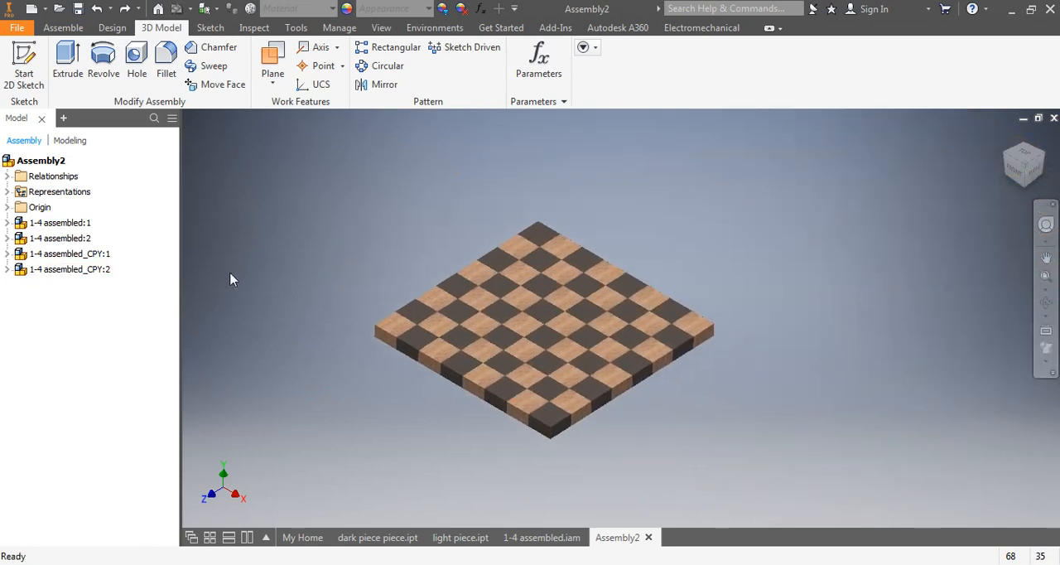